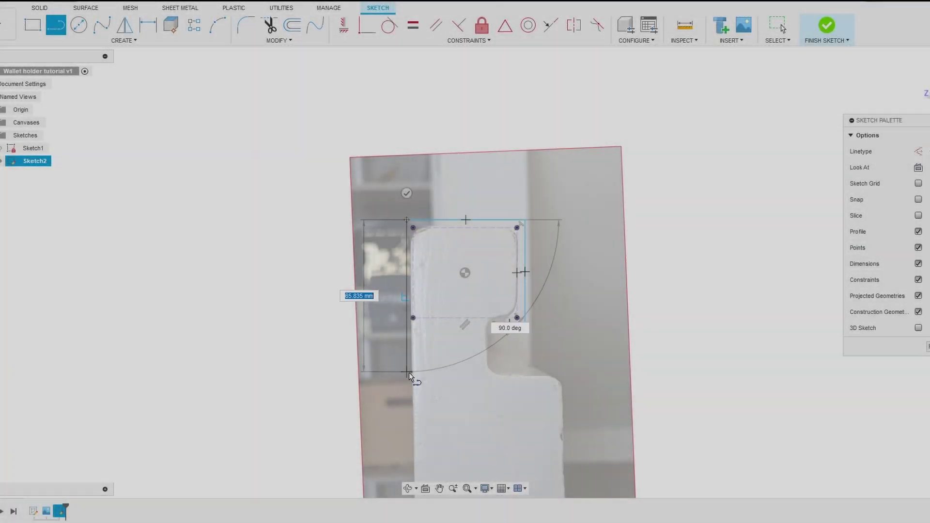
# After the intro preview, create a new blank design with only the origin
pyautogui.click(336, 221)
pyautogui.click(336, 379)
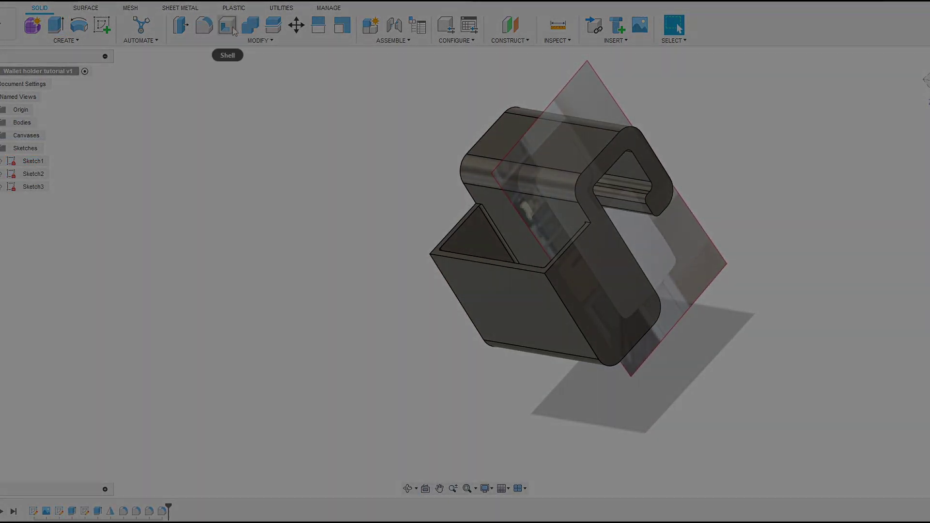
pyautogui.click(227, 26)
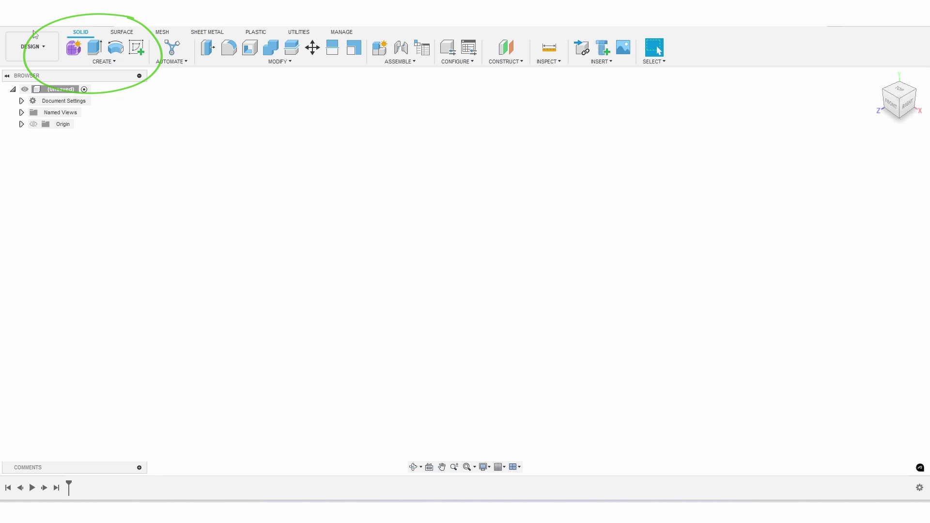
# Browse the Surface and Solid tool sets and orbit the wallet holder to a front view
pyautogui.click(121, 33)
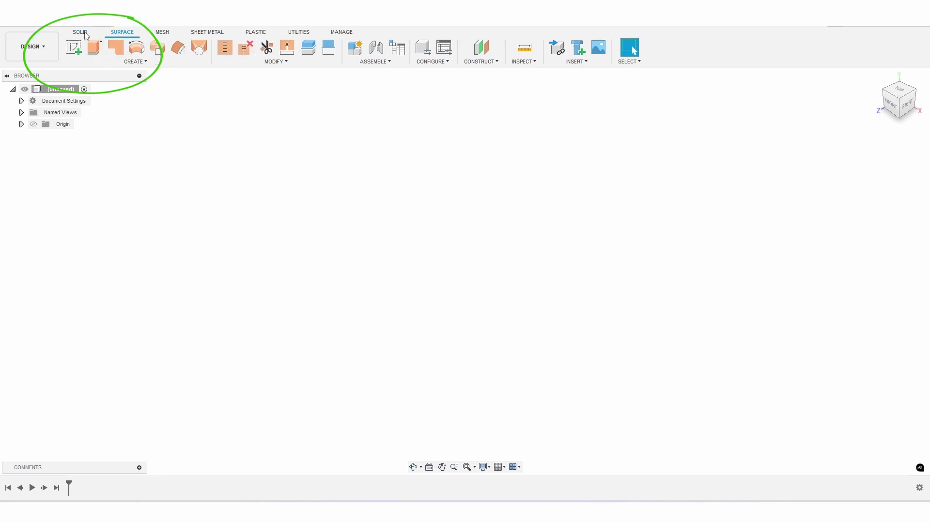
pyautogui.click(83, 32)
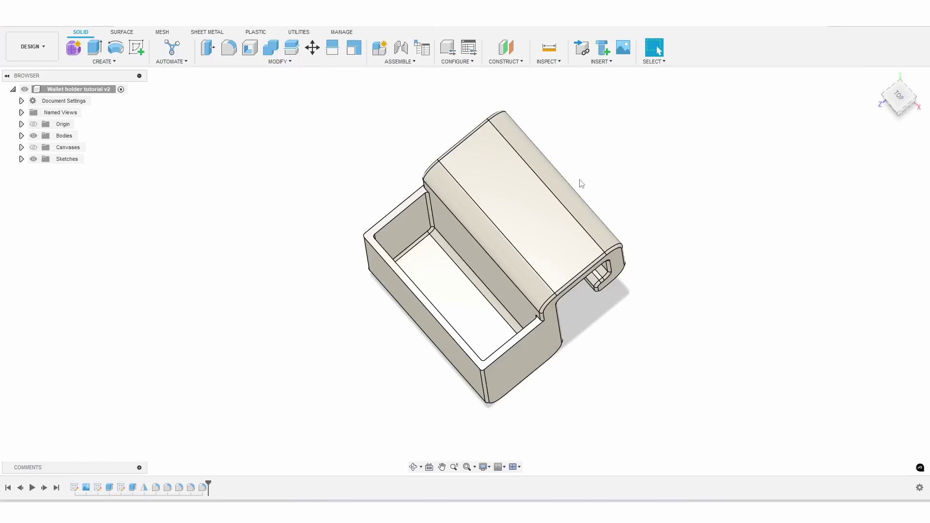
pyautogui.keyDown('shift'); pyautogui.moveTo(590, 184); pyautogui.dragTo(649, 86, button='middle'); pyautogui.keyUp('shift')
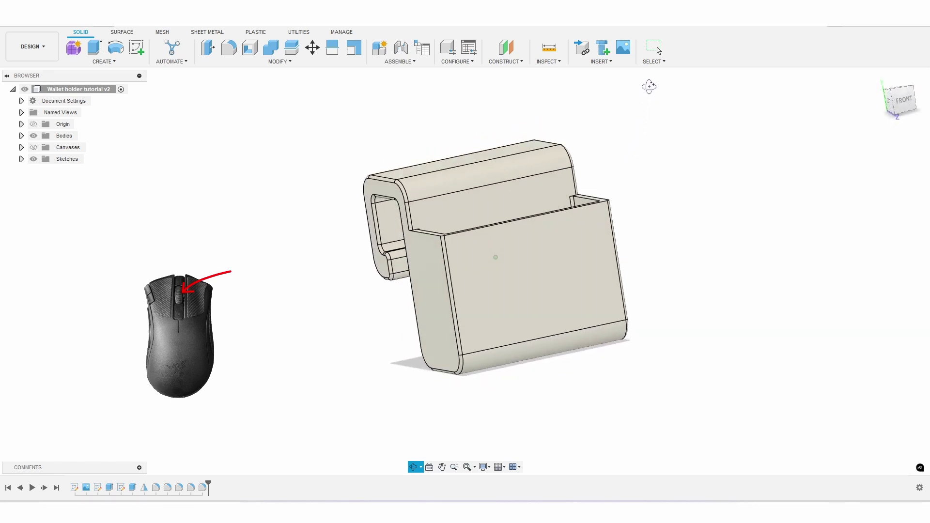
pyautogui.click(659, 51)
# Zoom in and out to inspect the rounded edges and railing hook of the model
pyautogui.scroll(2, 412, 225)
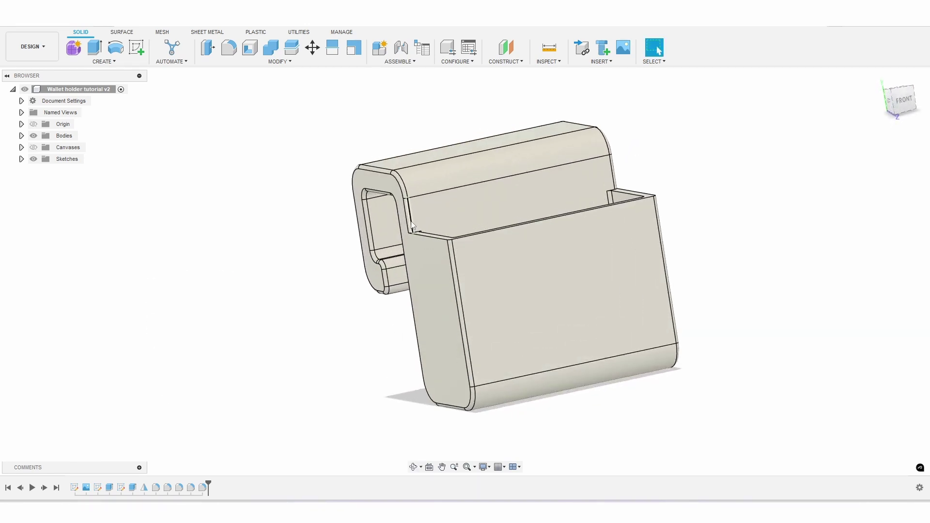
pyautogui.scroll(5, 412, 225)
pyautogui.scroll(-3, 411, 225)
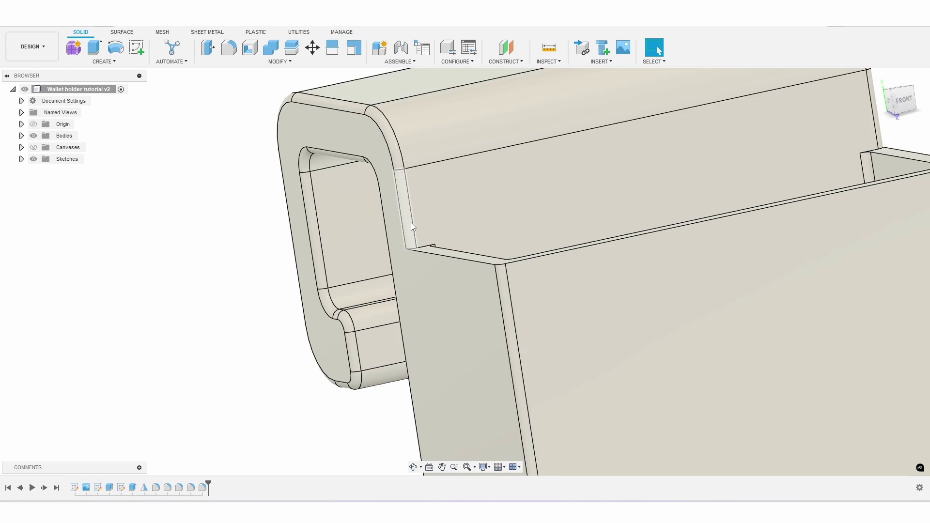
pyautogui.scroll(-5, 411, 225)
pyautogui.scroll(5, 695, 377)
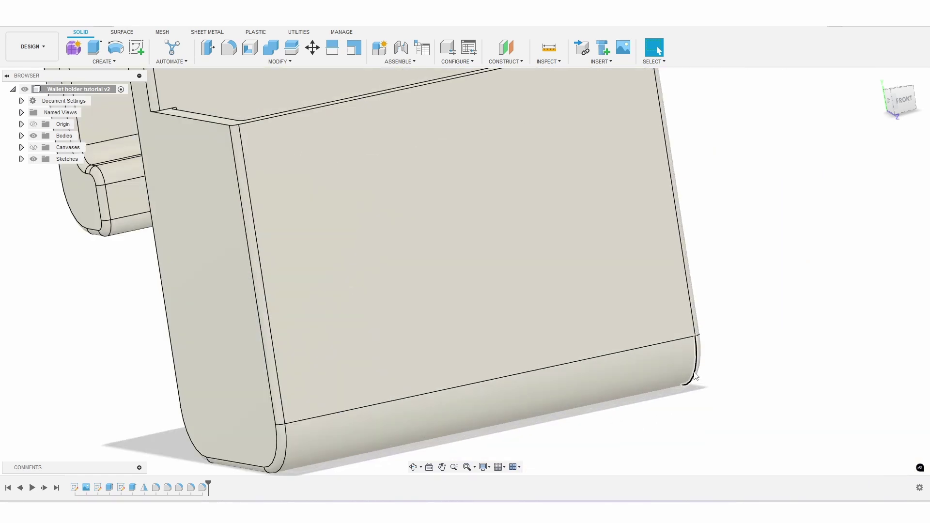
pyautogui.scroll(4, 695, 376)
pyautogui.scroll(-4, 725, 380)
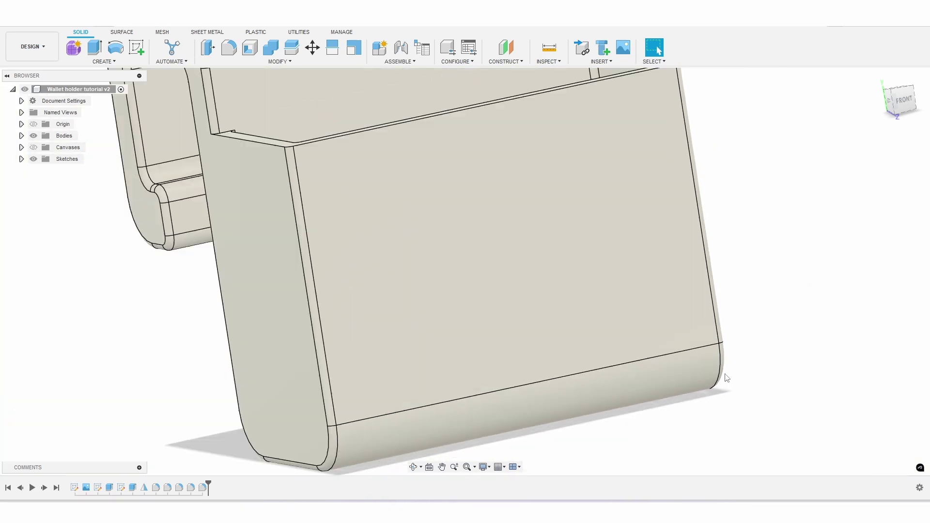
pyautogui.scroll(-5, 726, 378)
pyautogui.scroll(6, 806, 90)
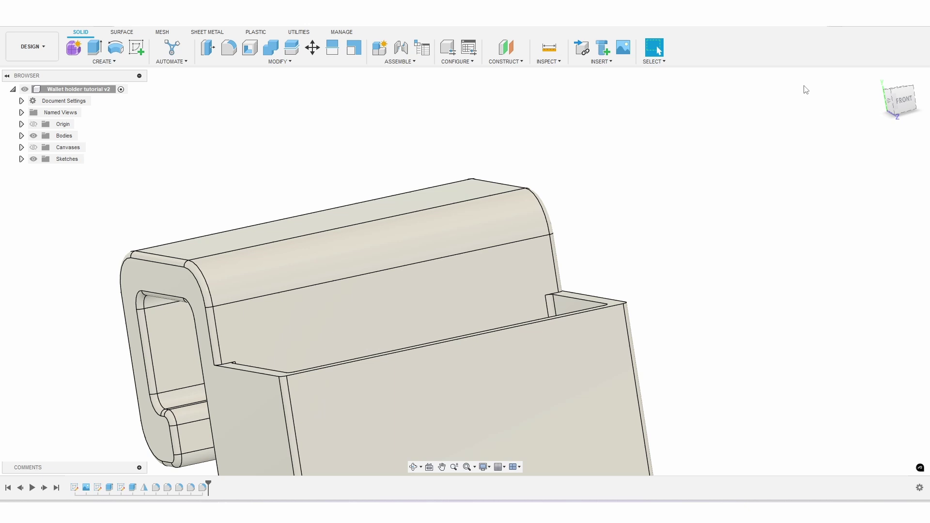
pyautogui.scroll(-4, 805, 89)
pyautogui.scroll(-5, 805, 89)
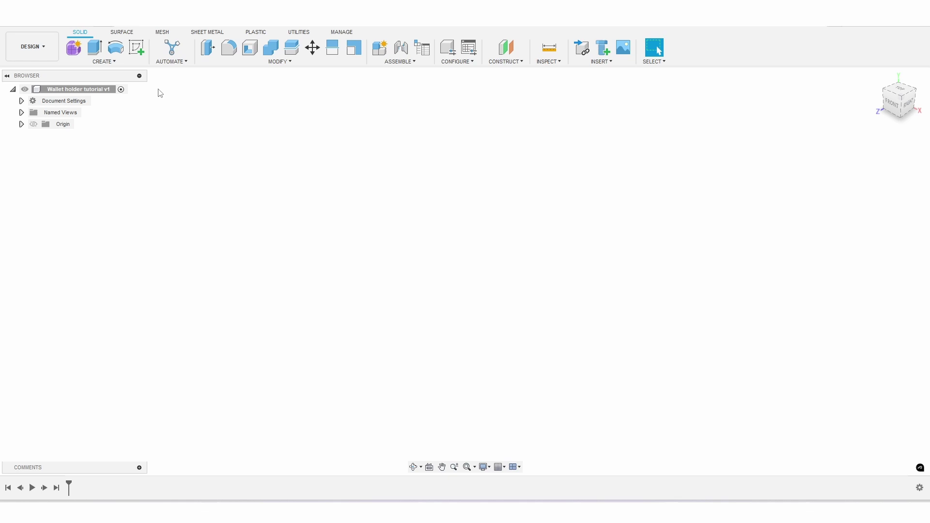
# Start a sketch on the right plane and draw a center rectangle around the origin
pyautogui.click(140, 50)
pyautogui.click(448, 257)
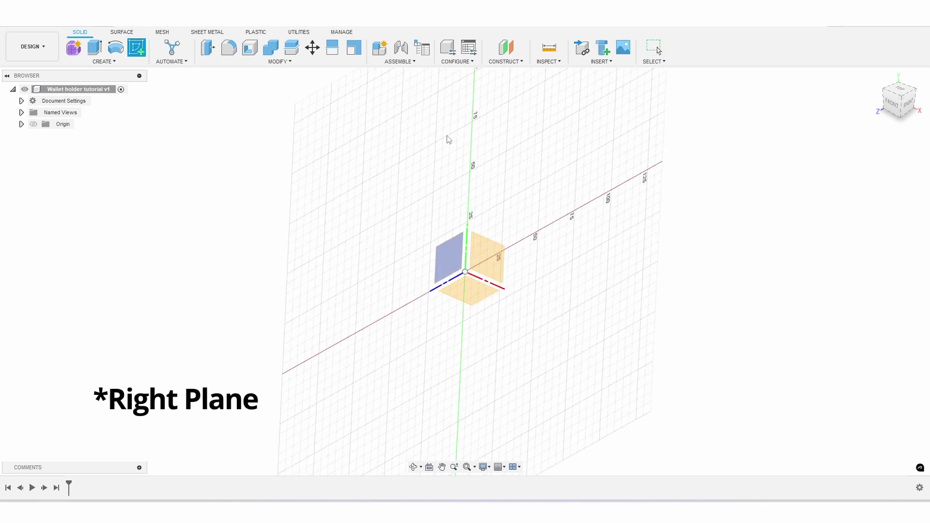
pyautogui.click(434, 256)
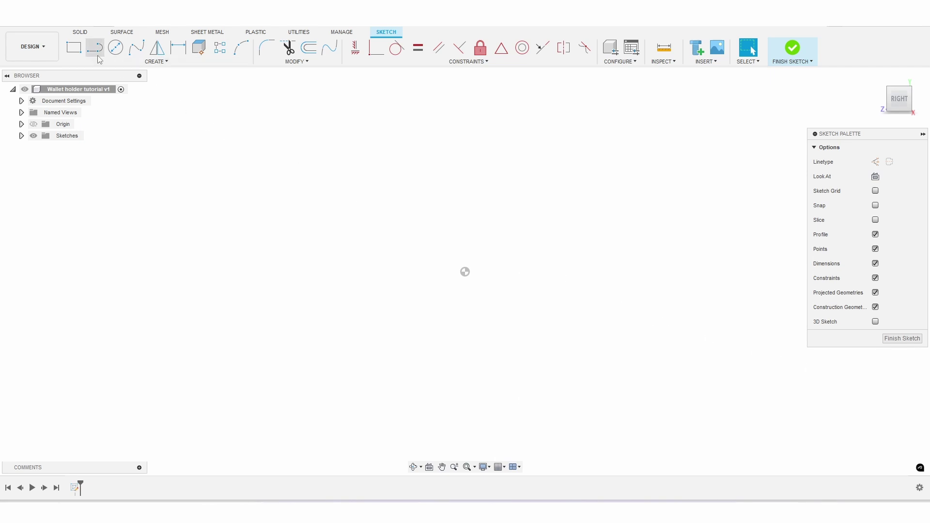
pyautogui.click(75, 49)
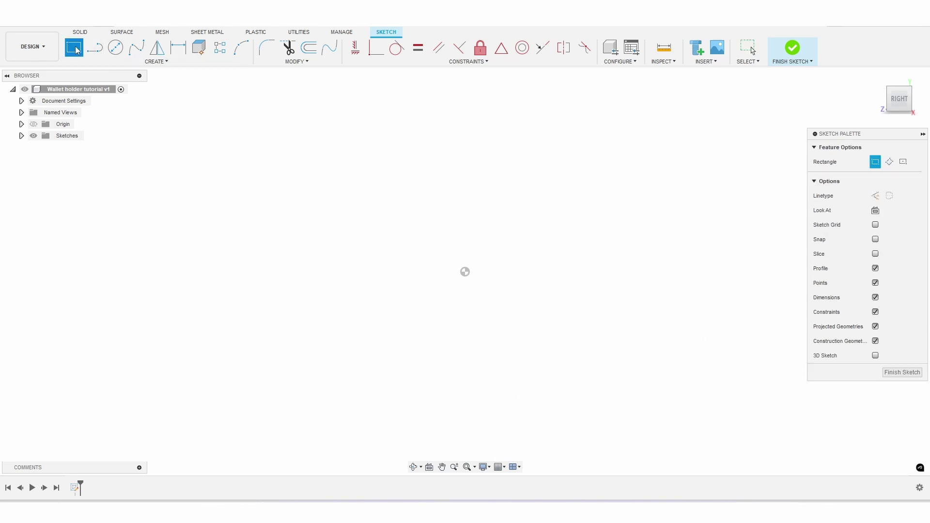
pyautogui.click(904, 162)
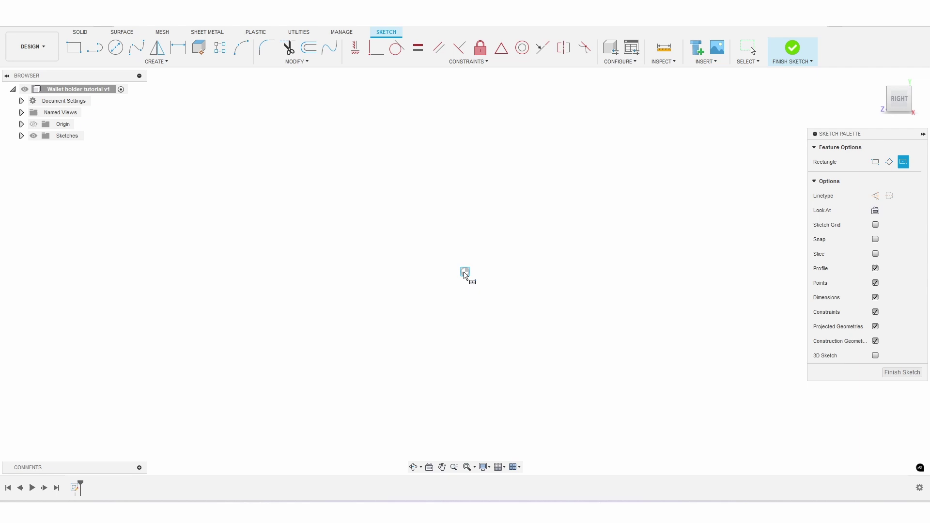
pyautogui.click(465, 271)
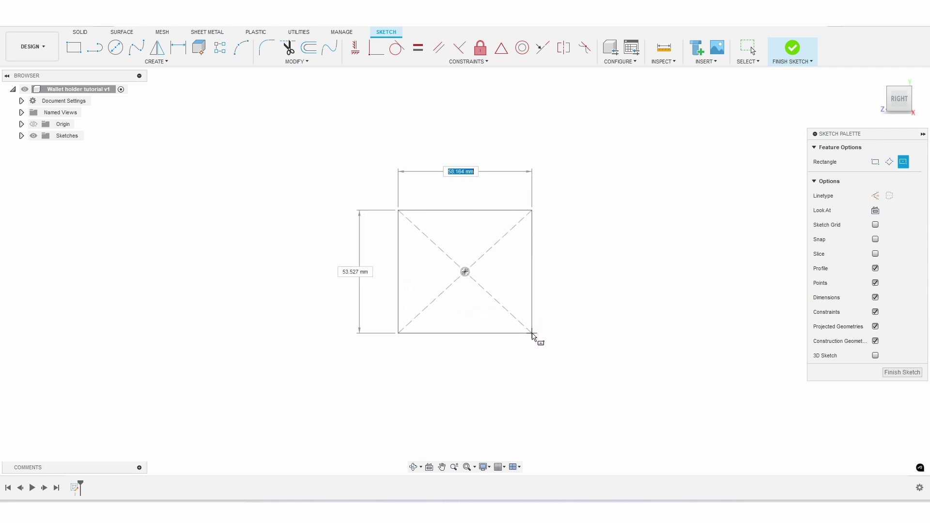
pyautogui.click(537, 340)
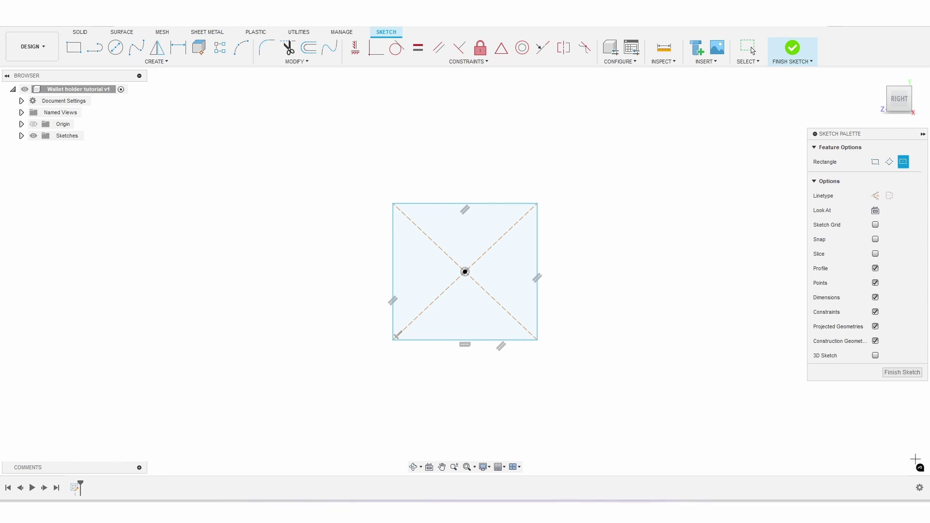
# Dimension the rectangle's top edge to 45 mm and right edge to 39 mm, then finish the sketch
pyautogui.press('d')
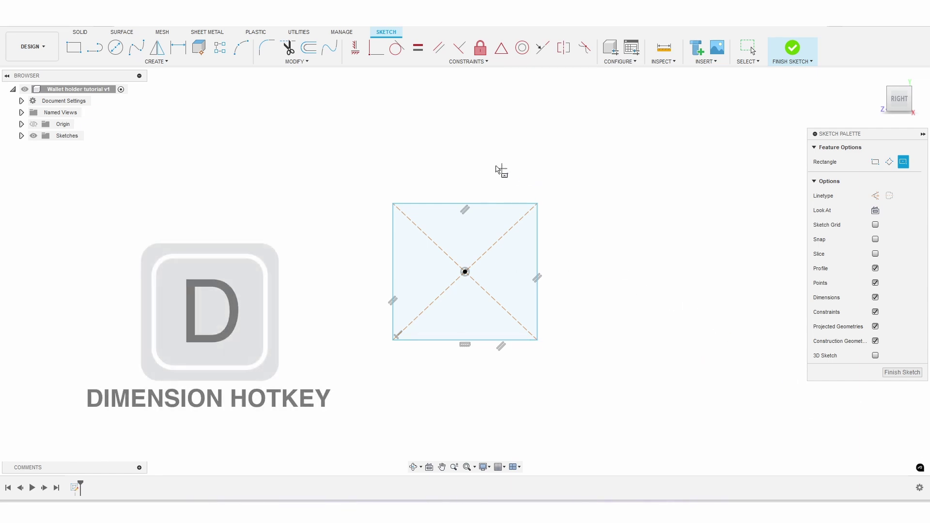
pyautogui.click(178, 55)
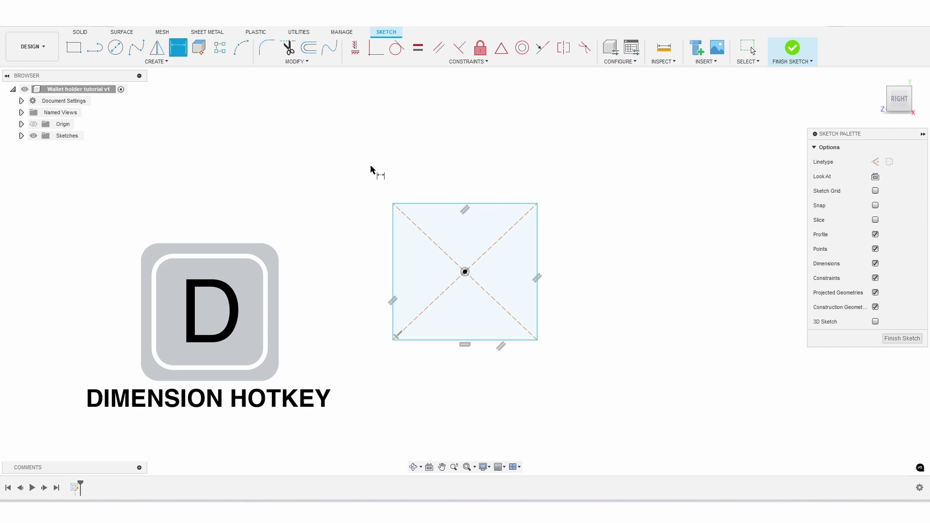
pyautogui.click(442, 203)
pyautogui.click(466, 171)
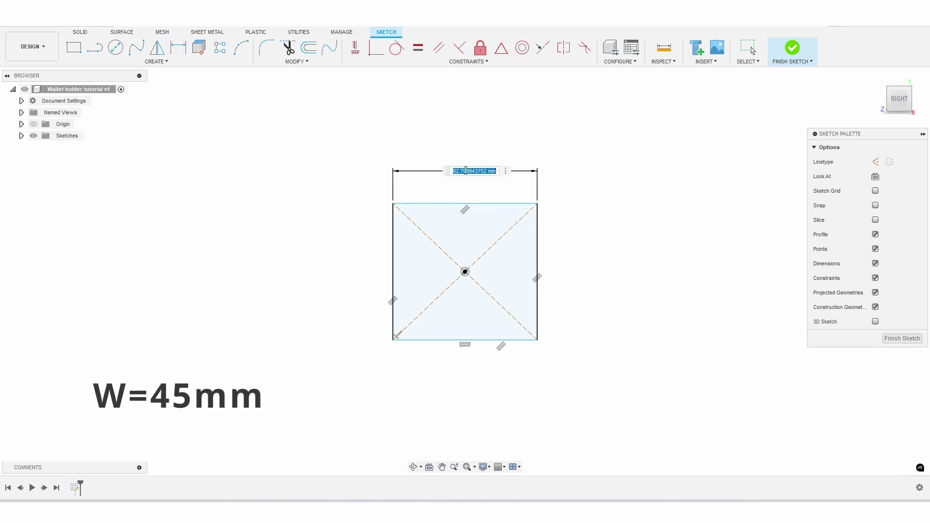
pyautogui.write('45')
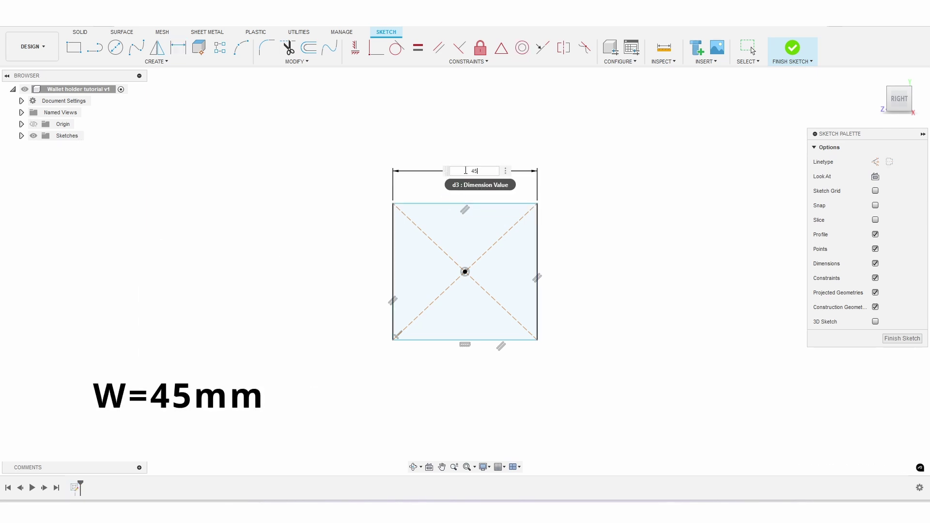
pyautogui.press('Return')
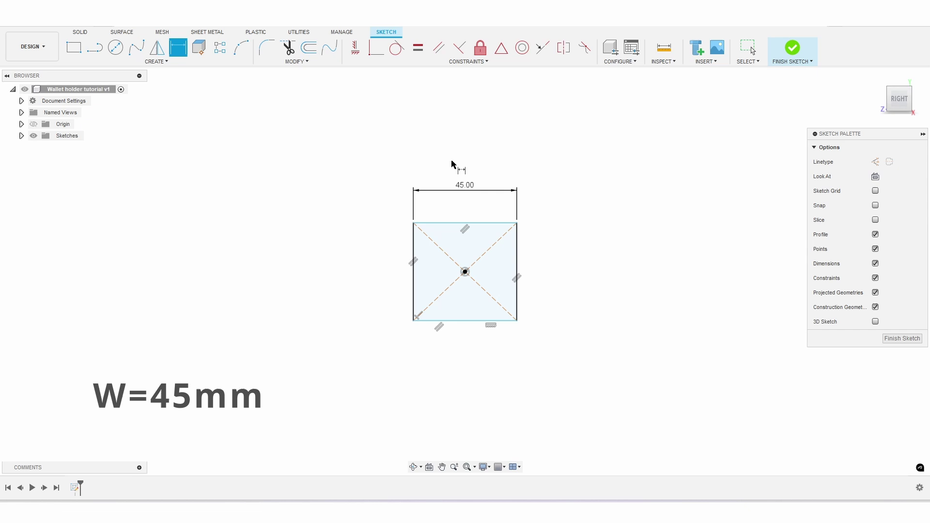
pyautogui.click(518, 249)
pyautogui.click(545, 250)
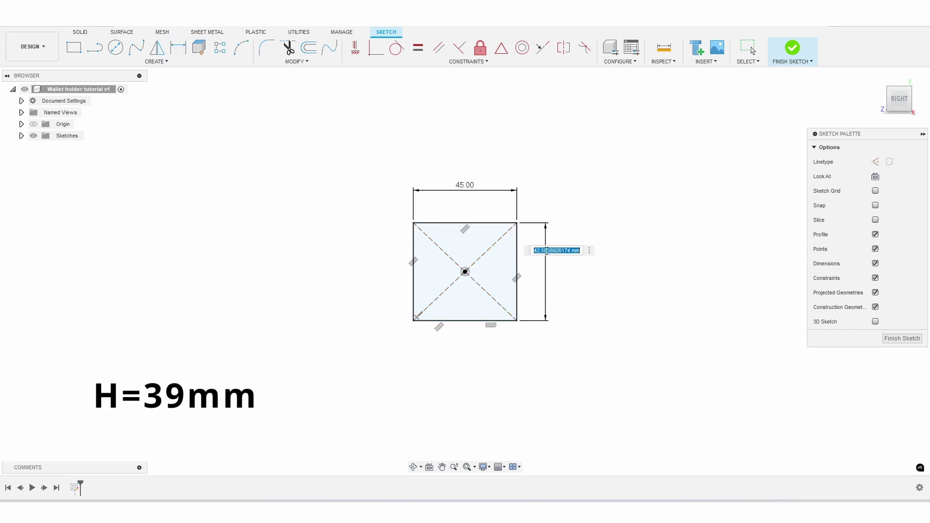
pyautogui.write('39')
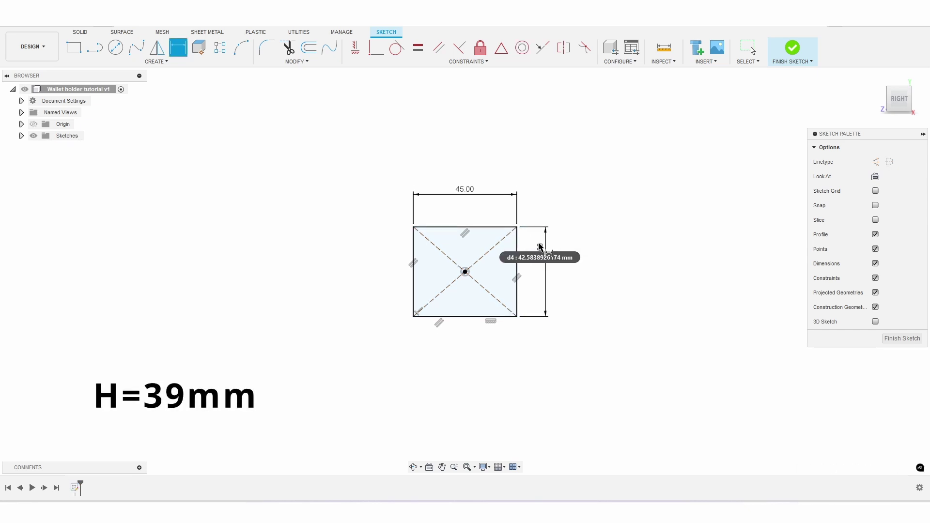
pyautogui.press('Return')
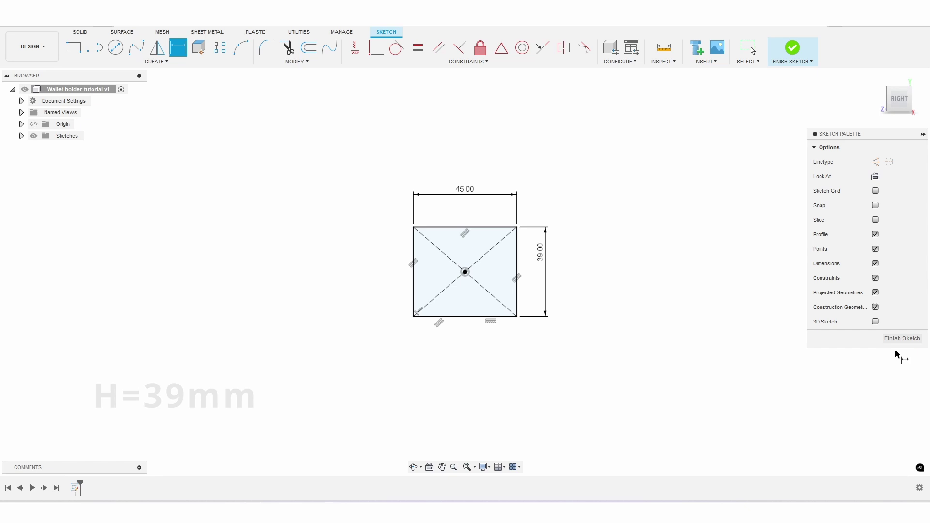
pyautogui.click(902, 339)
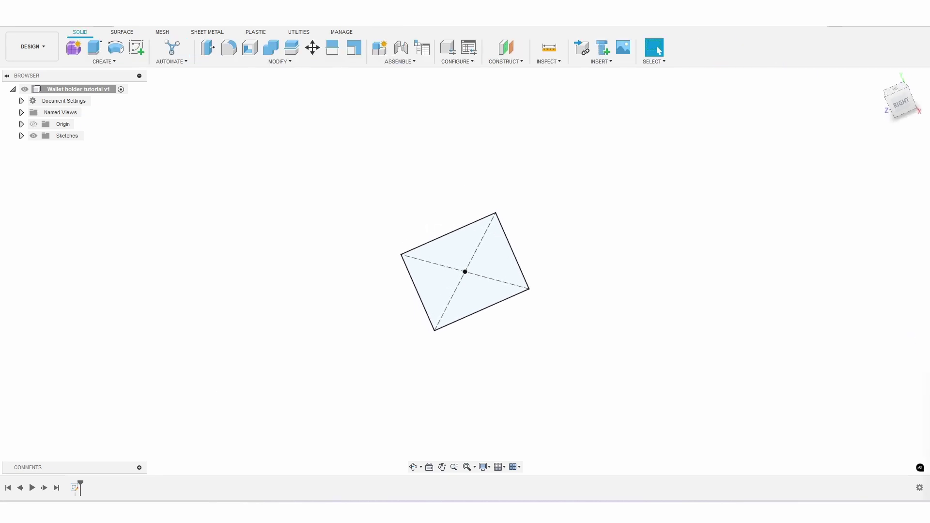
pyautogui.keyDown('shift'); pyautogui.moveTo(605, 309); pyautogui.dragTo(650, 290, button='middle'); pyautogui.keyUp('shift')
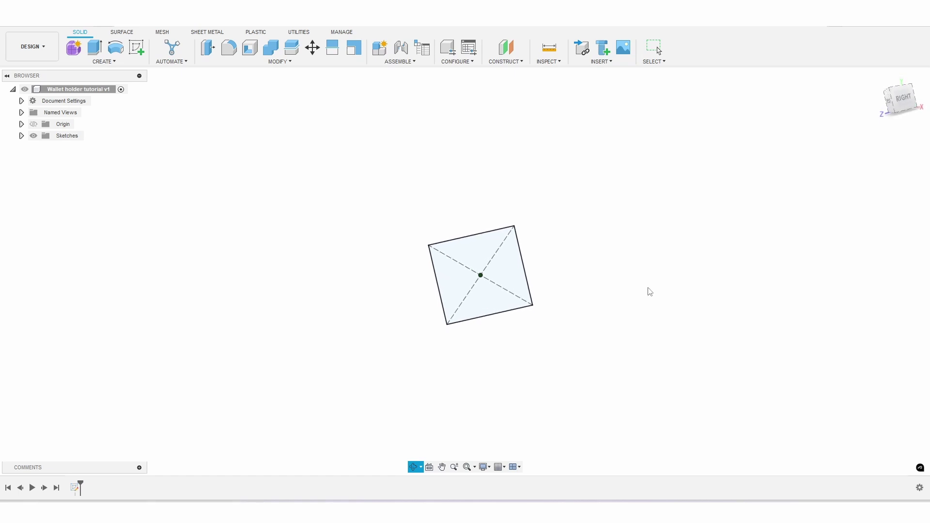
pyautogui.click(22, 135)
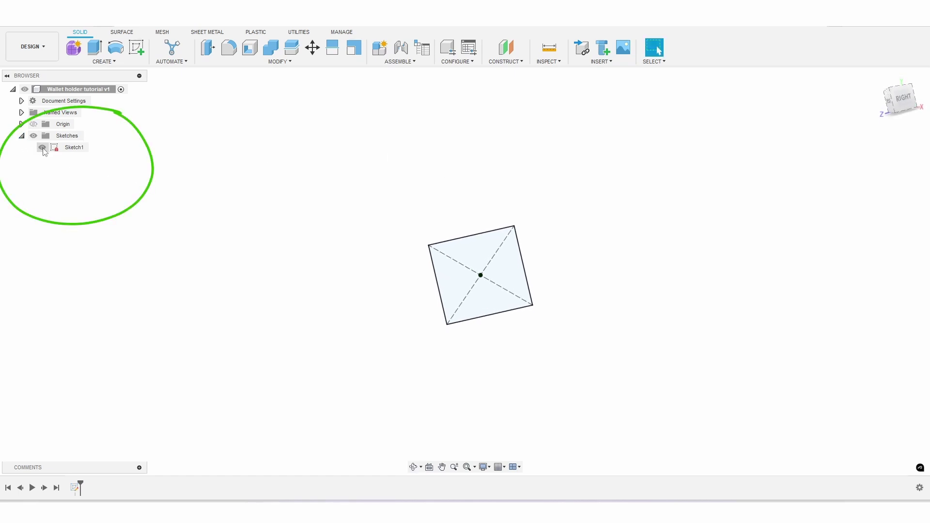
pyautogui.click(43, 148)
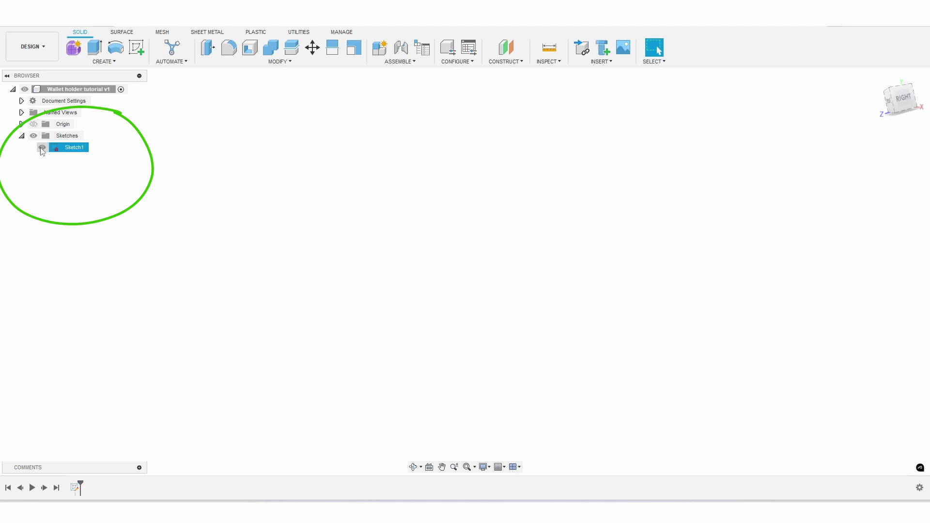
pyautogui.click(42, 147)
pyautogui.click(22, 136)
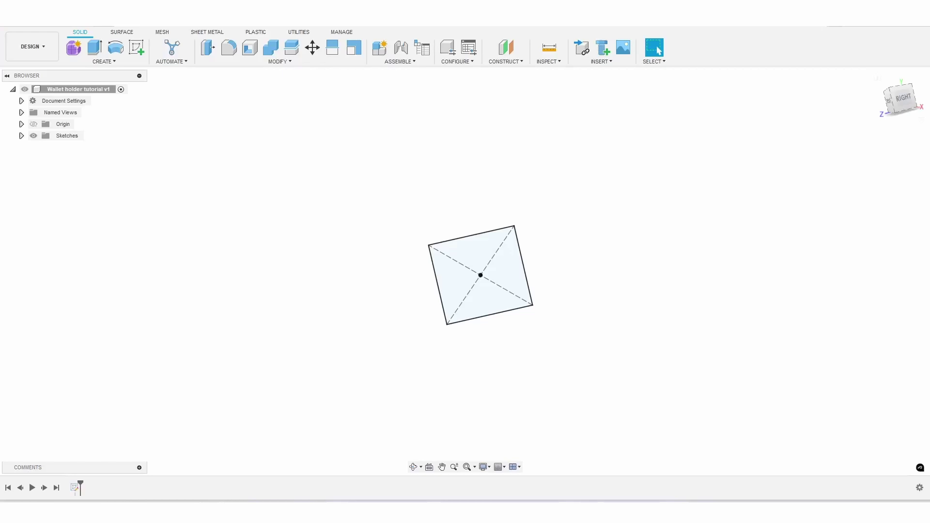
pyautogui.click(633, 47)
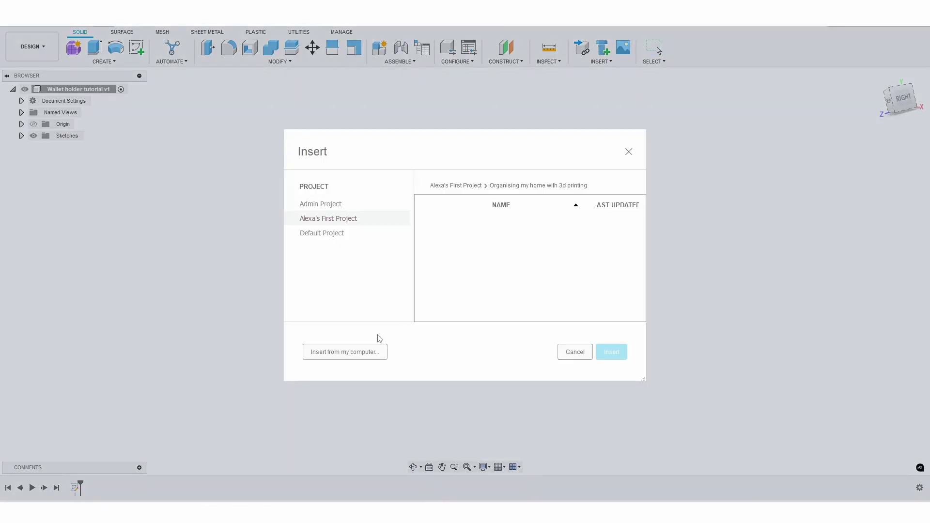
# Load the railing photo PXL_20240903_181351420.MP from the computer as a canvas image
pyautogui.click(371, 354)
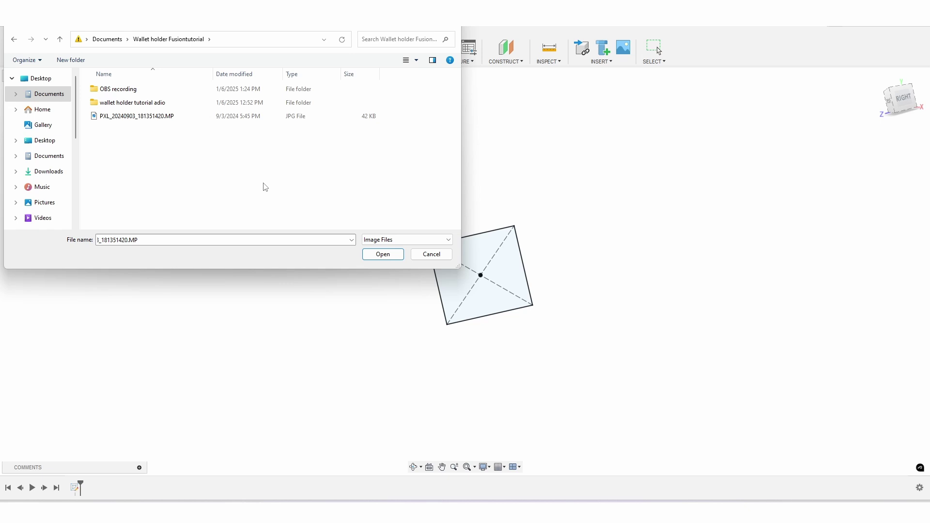
pyautogui.click(140, 116)
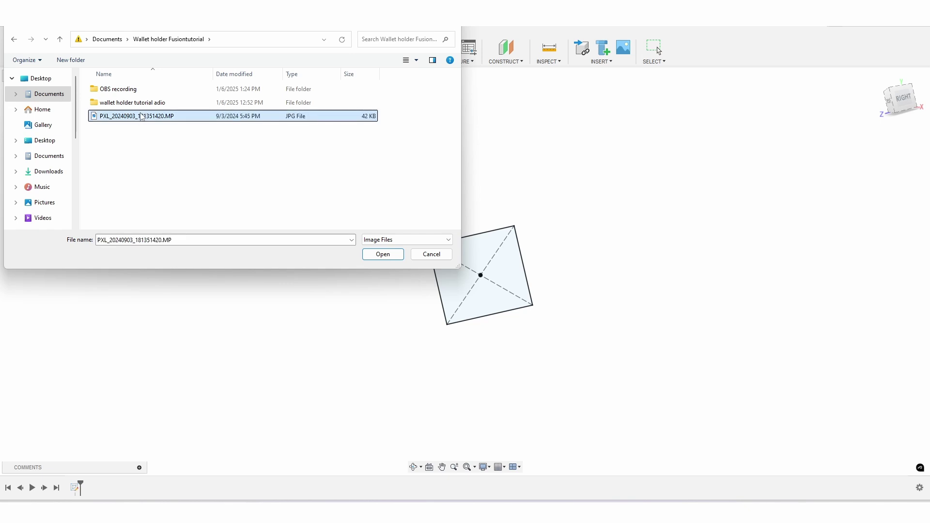
pyautogui.click(383, 255)
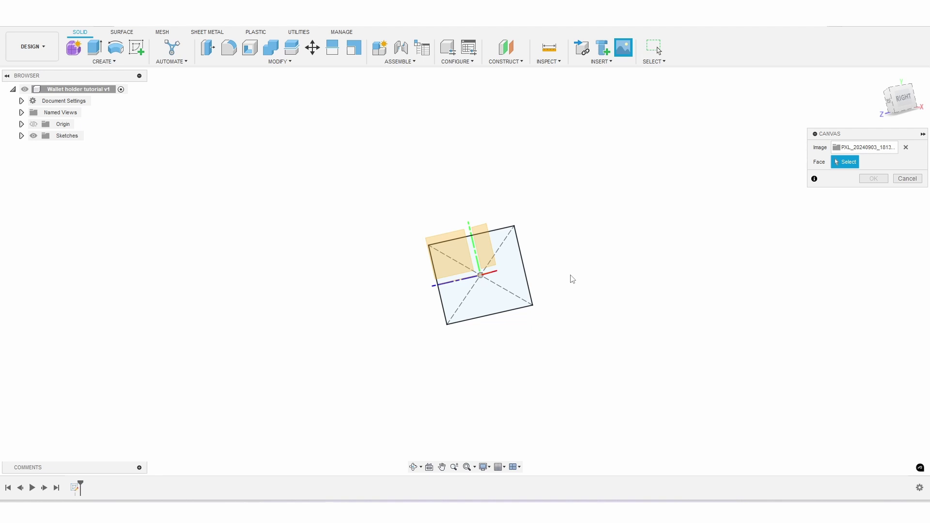
# Attach the photo to the rectangle's plane, then enlarge and shift it to align the holder
pyautogui.click(460, 266)
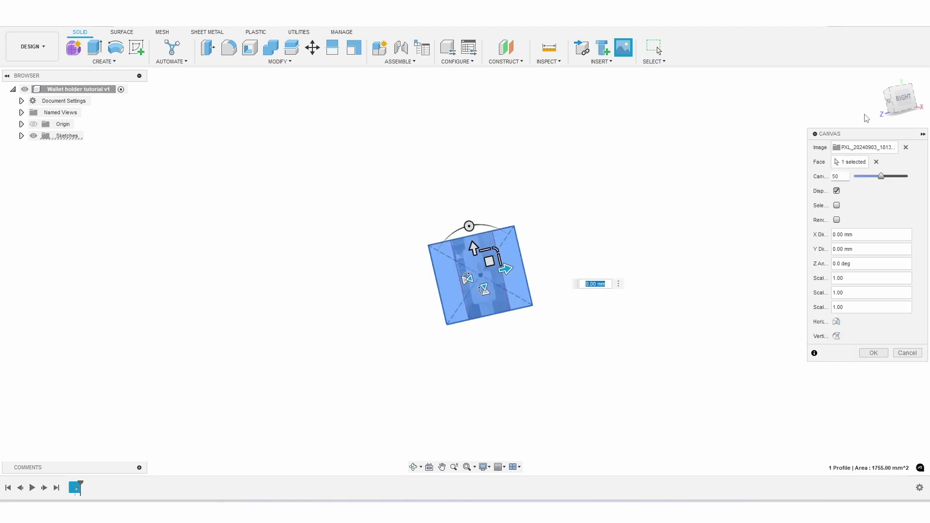
pyautogui.click(894, 113)
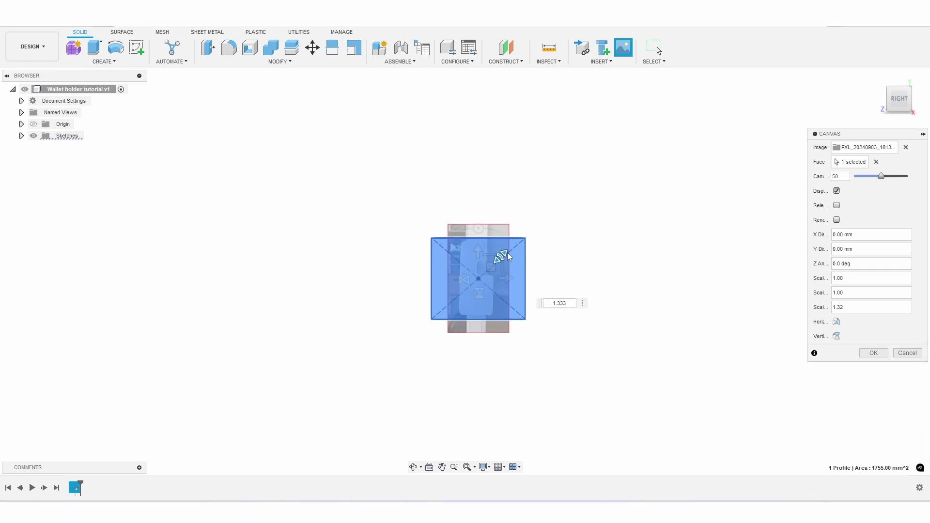
pyautogui.moveTo(508, 256); pyautogui.dragTo(577, 164)
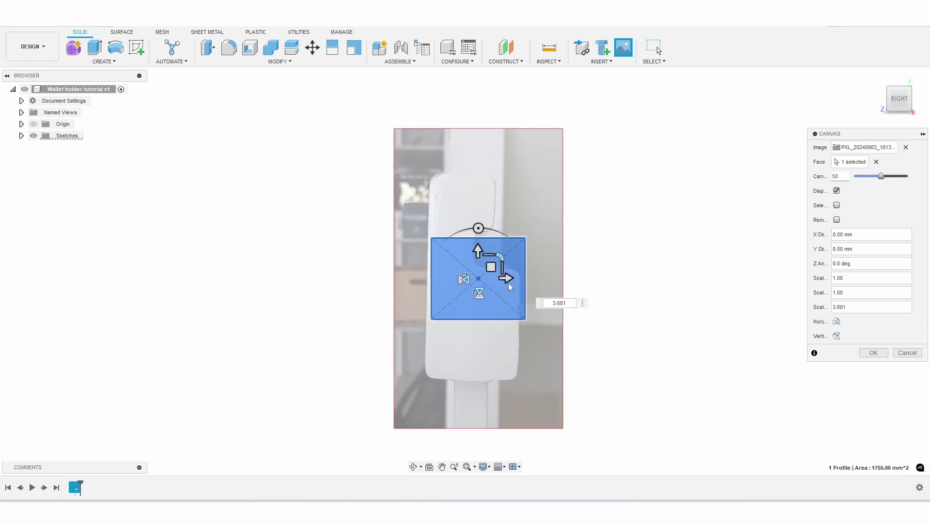
pyautogui.moveTo(510, 287); pyautogui.dragTo(530, 279)
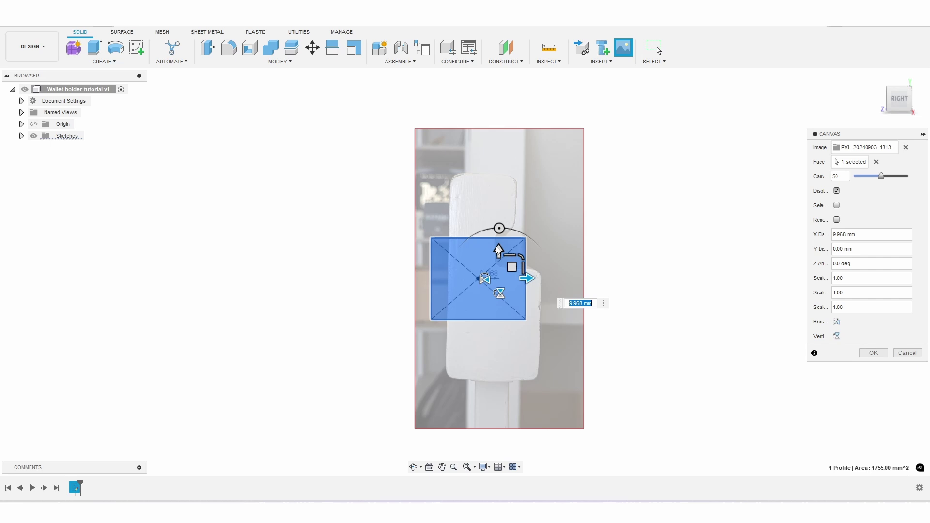
pyautogui.moveTo(498, 249); pyautogui.dragTo(498, 313)
pyautogui.moveTo(520, 341); pyautogui.dragTo(490, 348)
pyautogui.moveTo(525, 374); pyautogui.dragTo(511, 361)
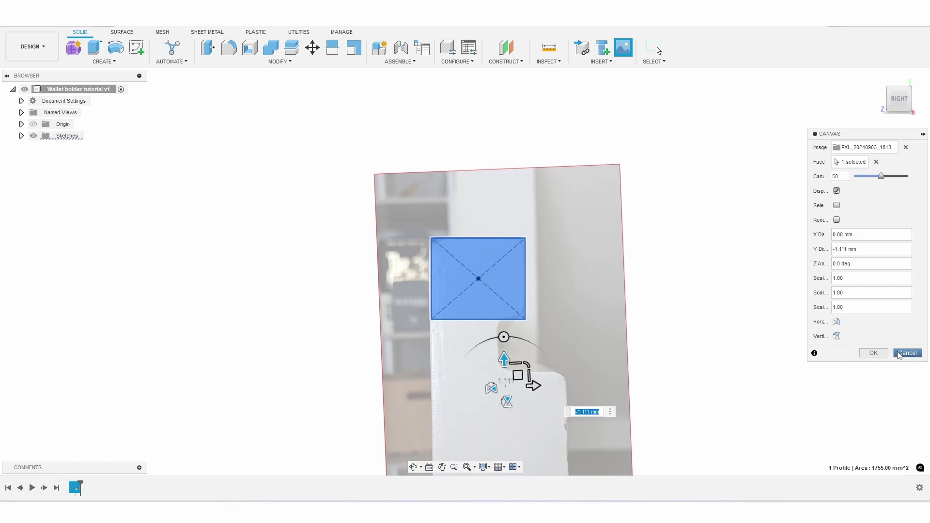
pyautogui.click(882, 354)
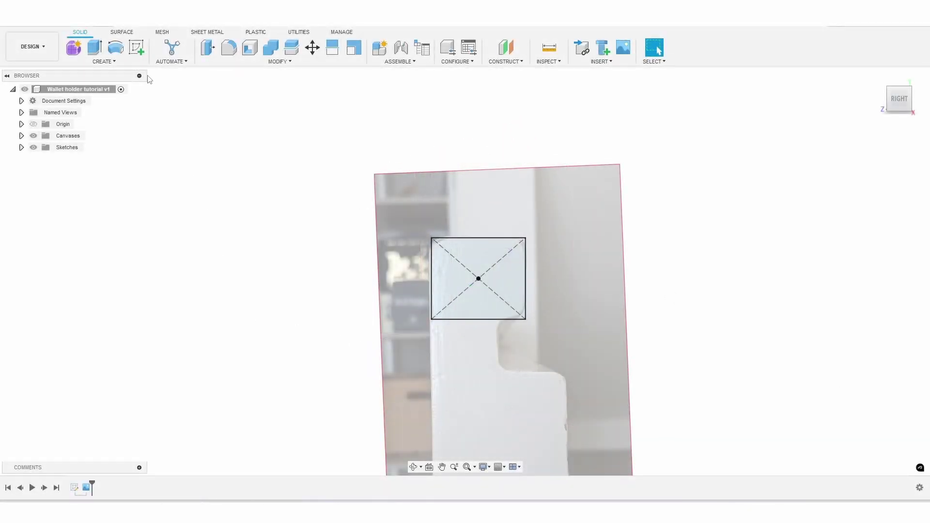
# Project the rectangle's four edges as construction lines into new Sketch2 and hide Sketch1
pyautogui.click(137, 47)
pyautogui.click(451, 252)
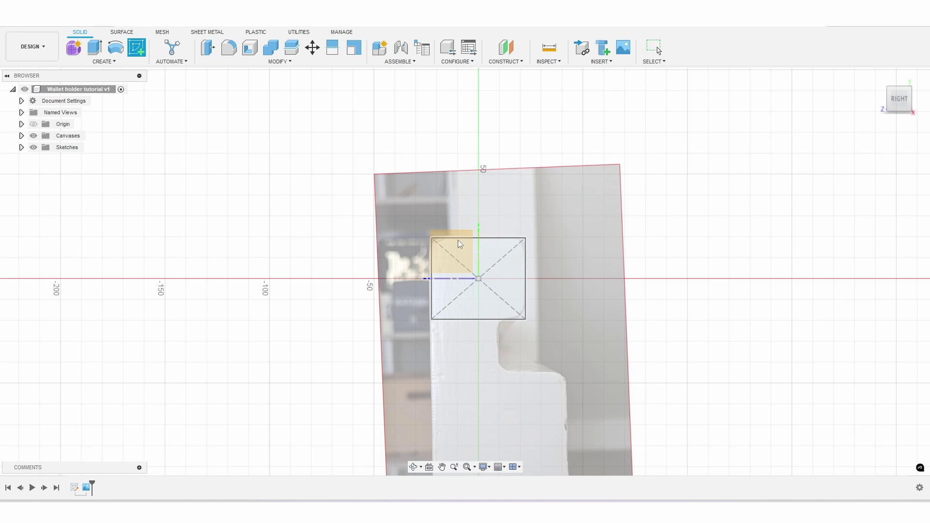
pyautogui.press('p')
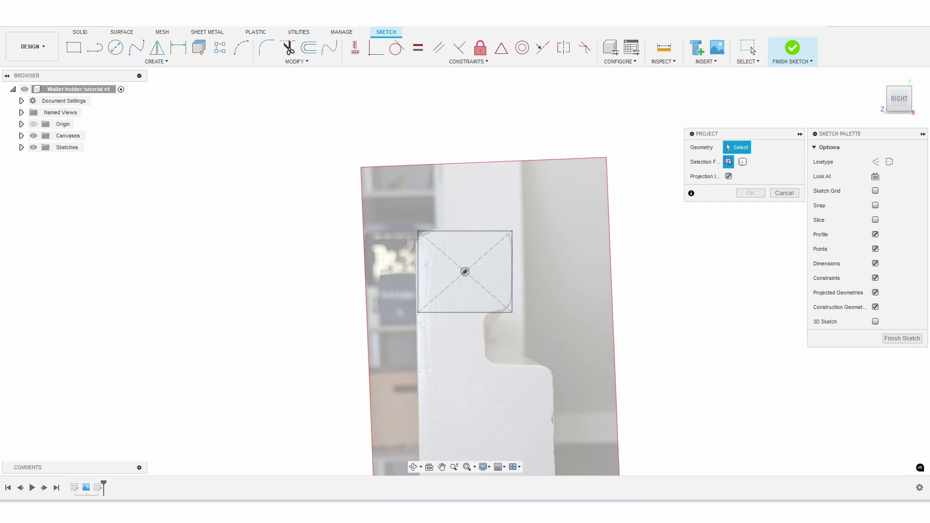
pyautogui.click(876, 162)
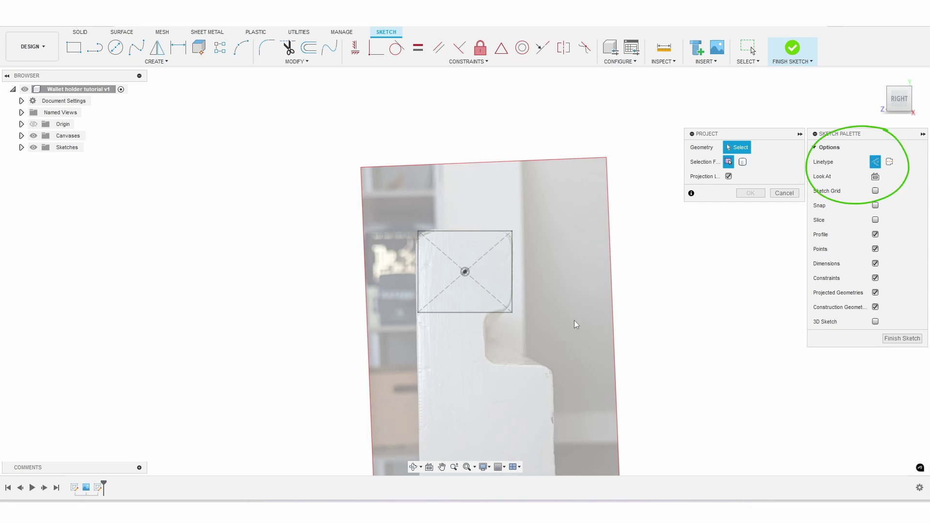
pyautogui.click(512, 284)
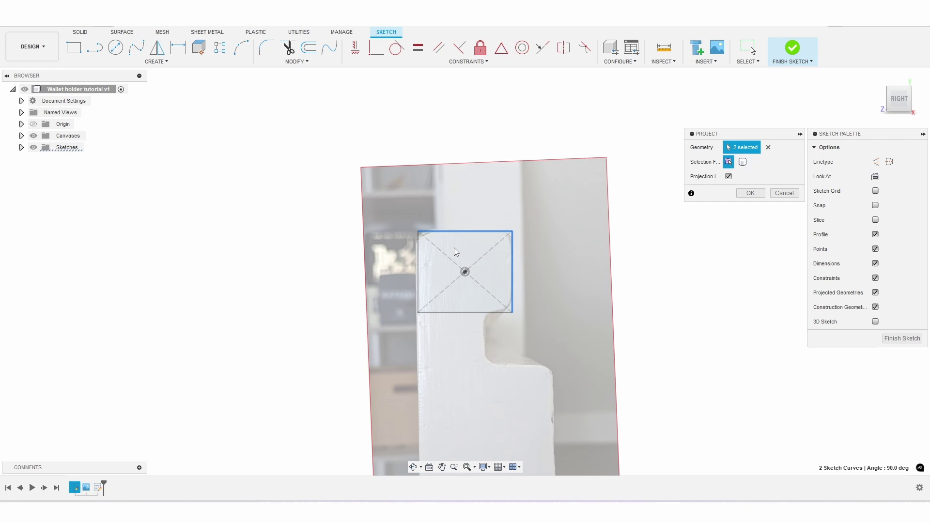
pyautogui.click(439, 313)
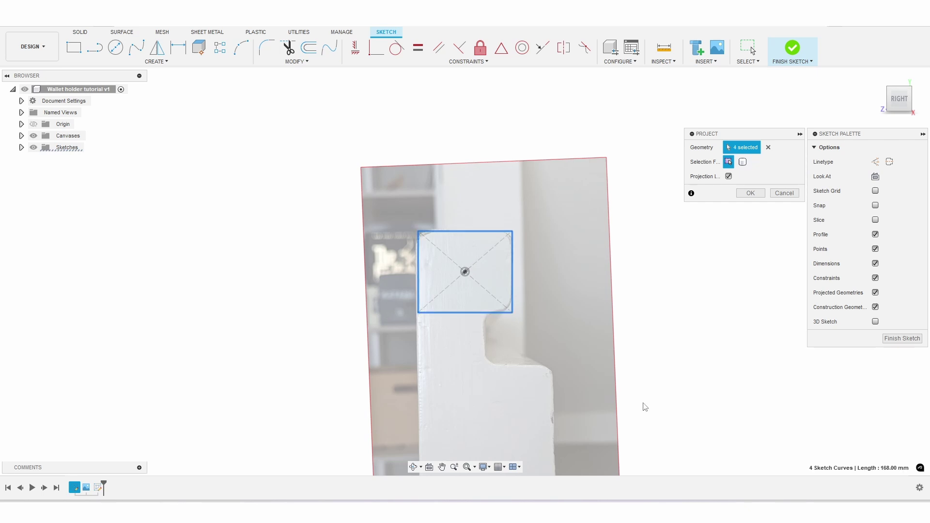
pyautogui.click(750, 193)
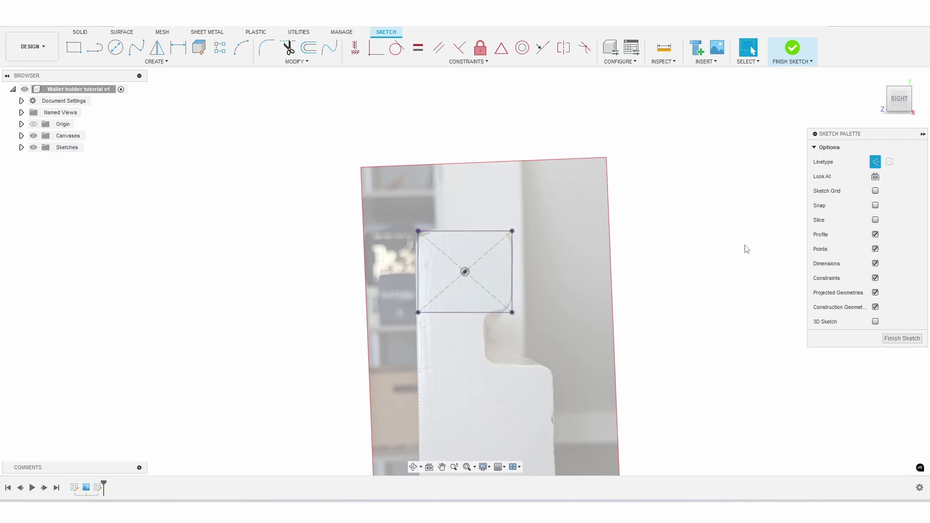
pyautogui.click(22, 148)
pyautogui.click(41, 159)
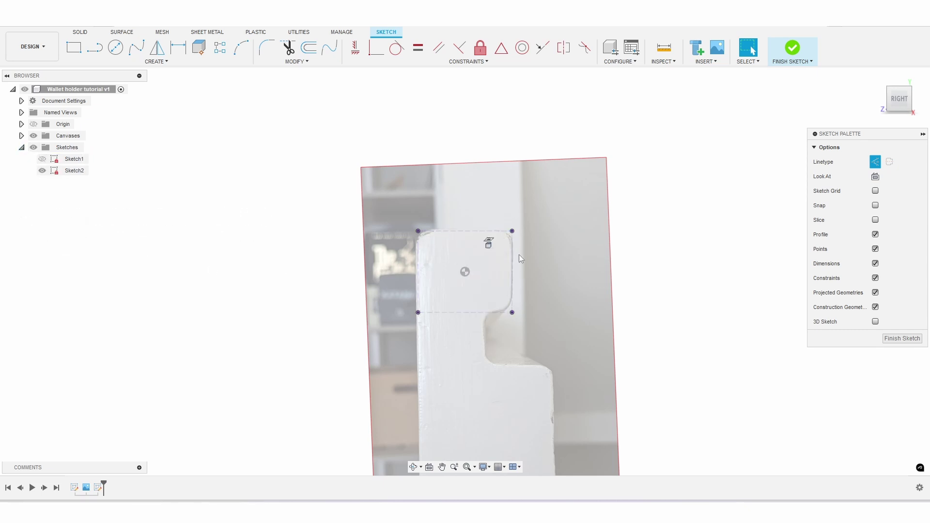
# Draw lines from the rectangle's top down, along the bottom, and around the left hook
pyautogui.press('l')
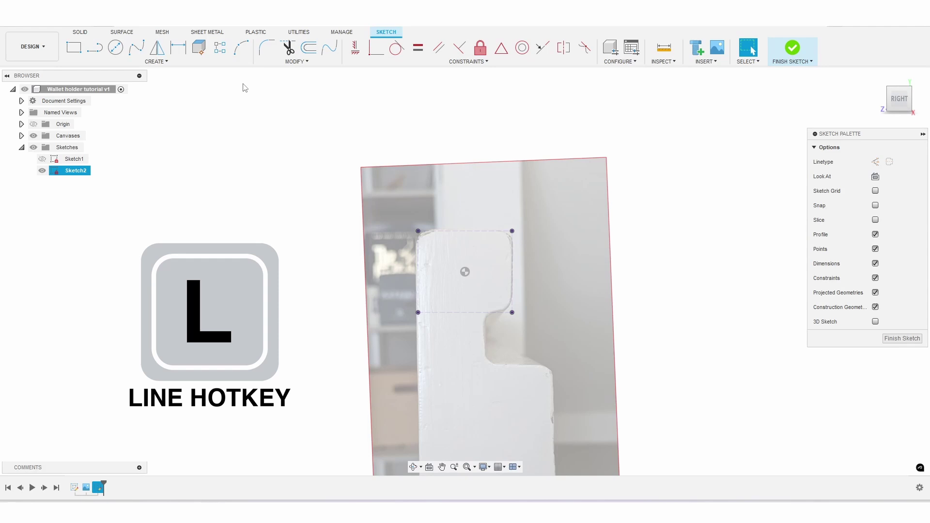
pyautogui.click(92, 47)
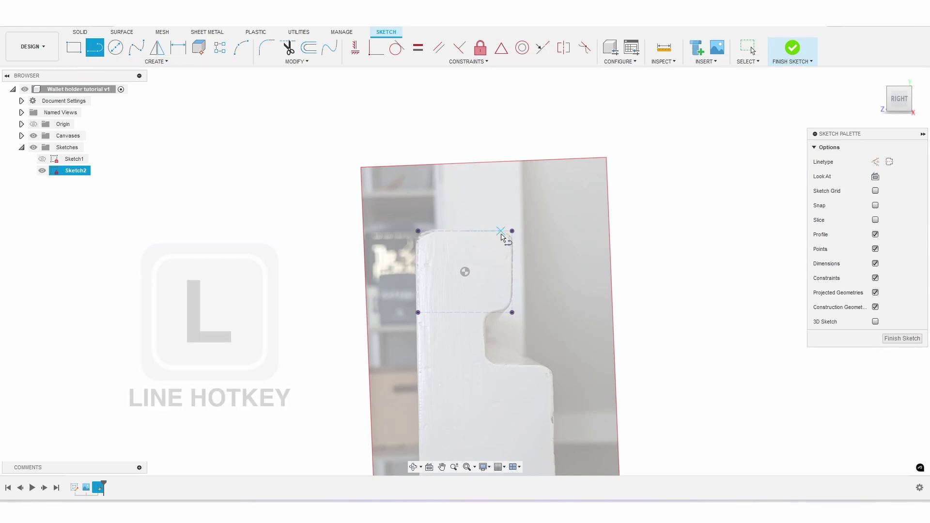
pyautogui.moveTo(490, 320); pyautogui.dragTo(418, 378)
pyautogui.click(417, 377)
pyautogui.click(338, 377)
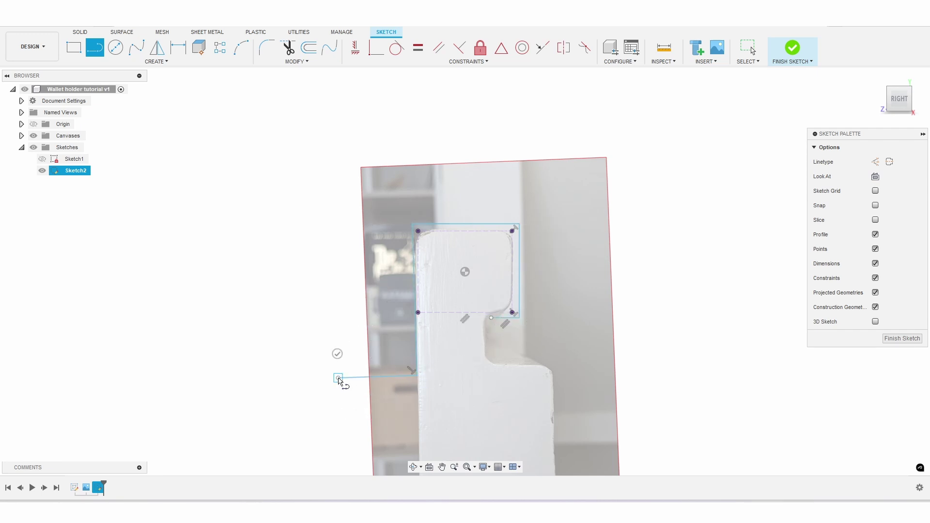
pyautogui.click(340, 223)
pyautogui.click(347, 224)
pyautogui.click(348, 368)
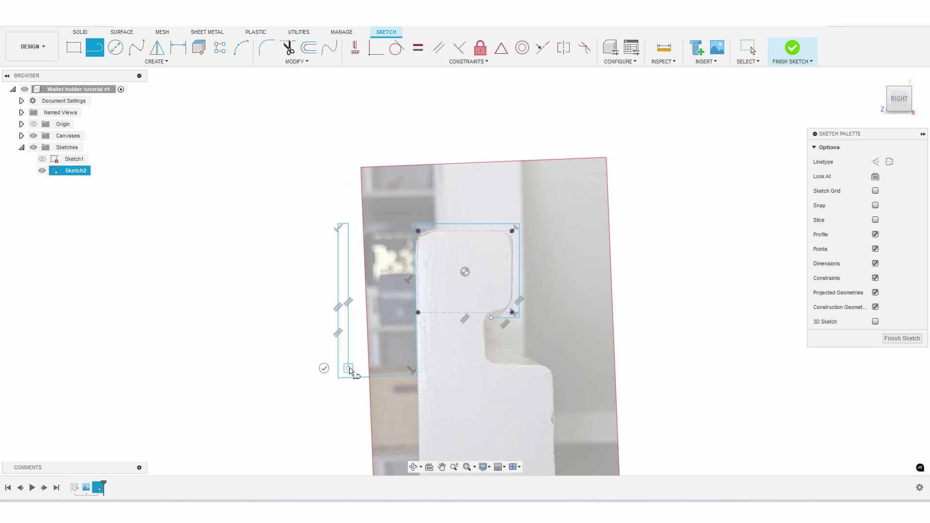
pyautogui.click(406, 368)
# Continue the outline over the top and down the right lip, closing it at the start
pyautogui.click(406, 215)
pyautogui.click(536, 216)
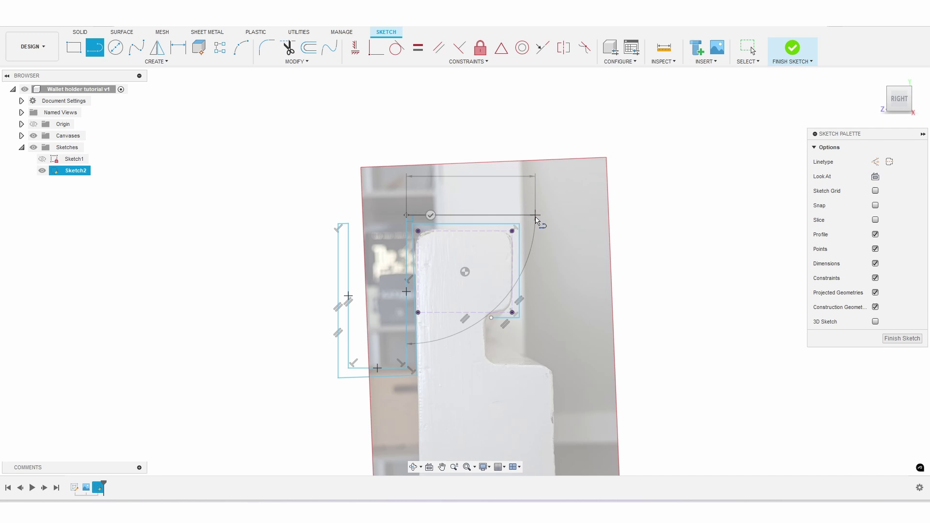
pyautogui.click(535, 330)
pyautogui.click(490, 330)
pyautogui.click(491, 318)
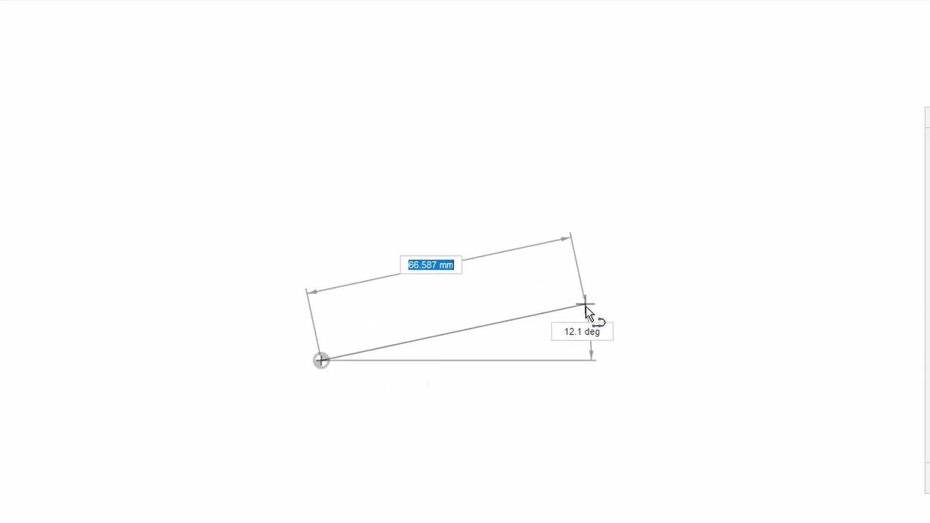
pyautogui.click(604, 360)
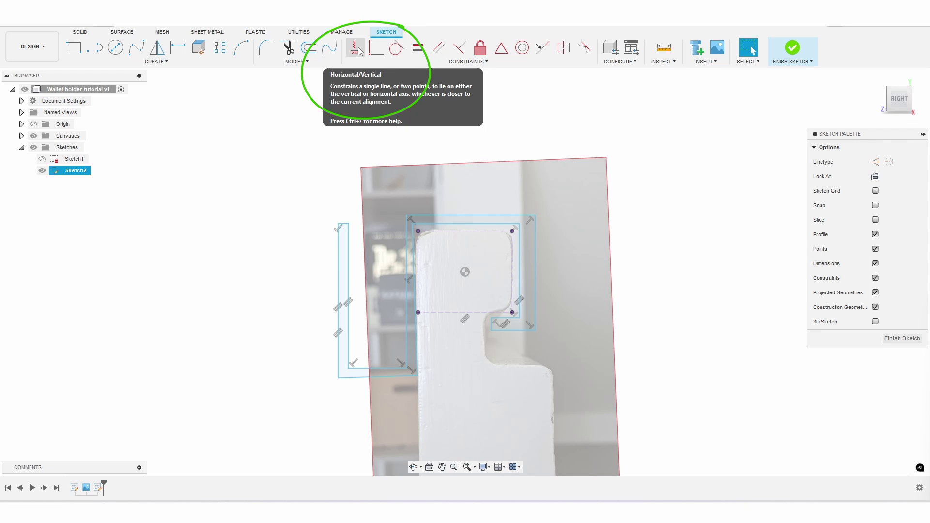
# Constrain the slanted inner and outer left lines of the hook outline to vertical
pyautogui.click(357, 49)
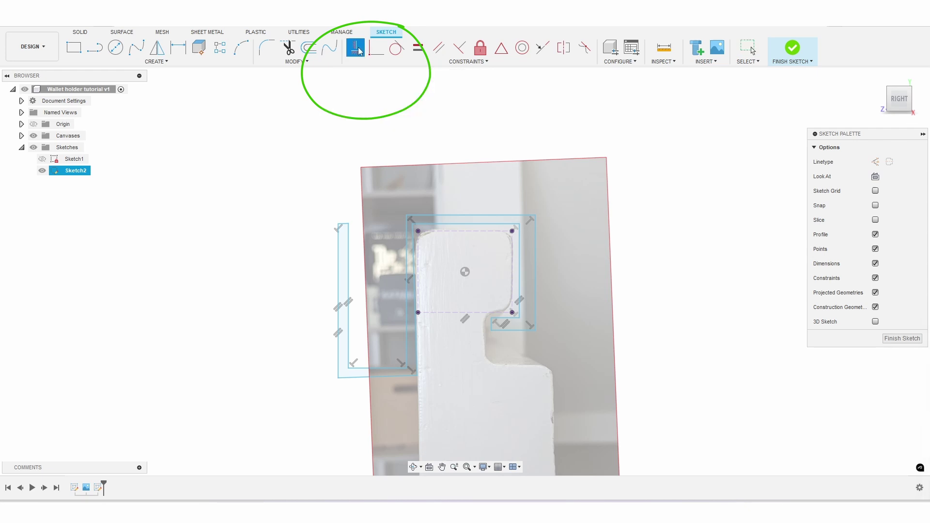
pyautogui.click(411, 338)
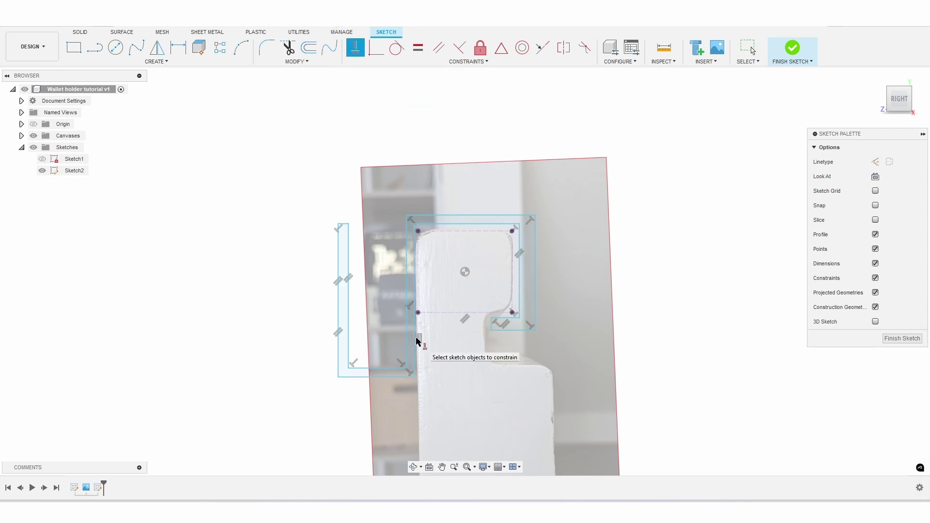
pyautogui.click(338, 322)
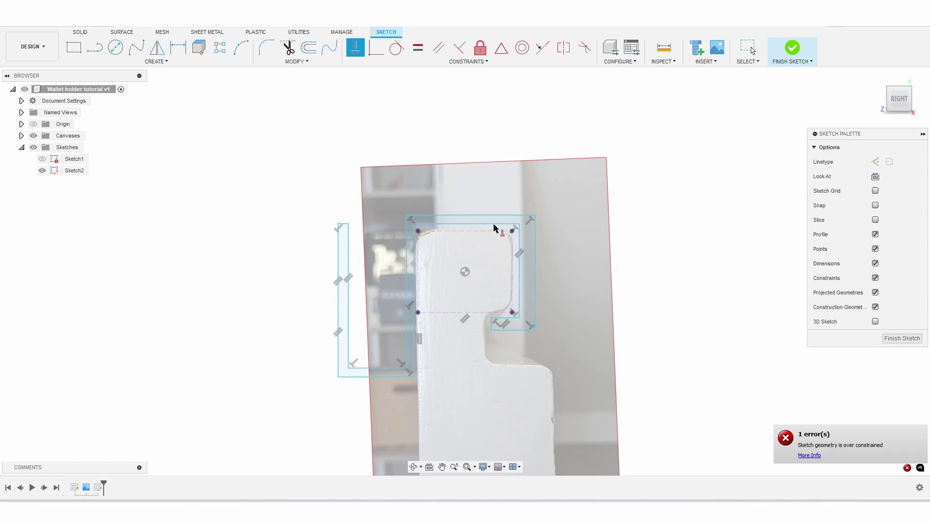
pyautogui.click(411, 253)
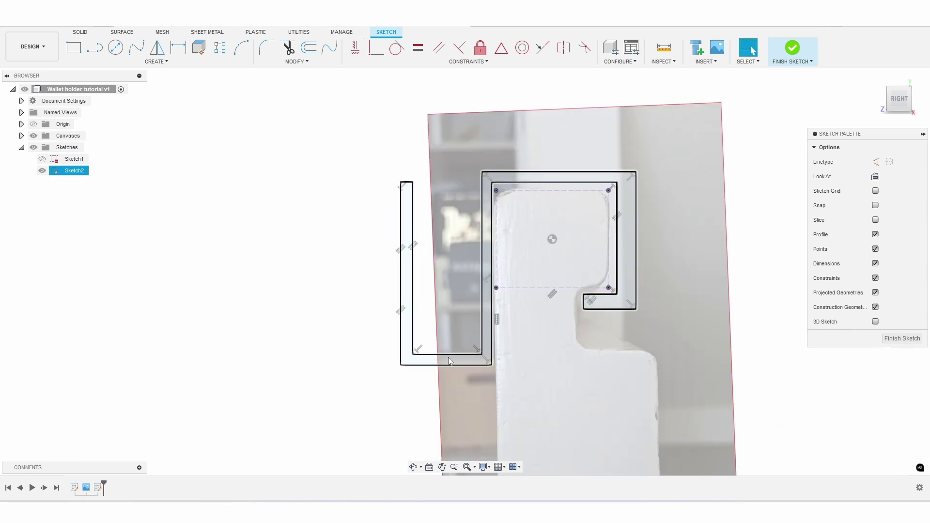
pyautogui.click(177, 47)
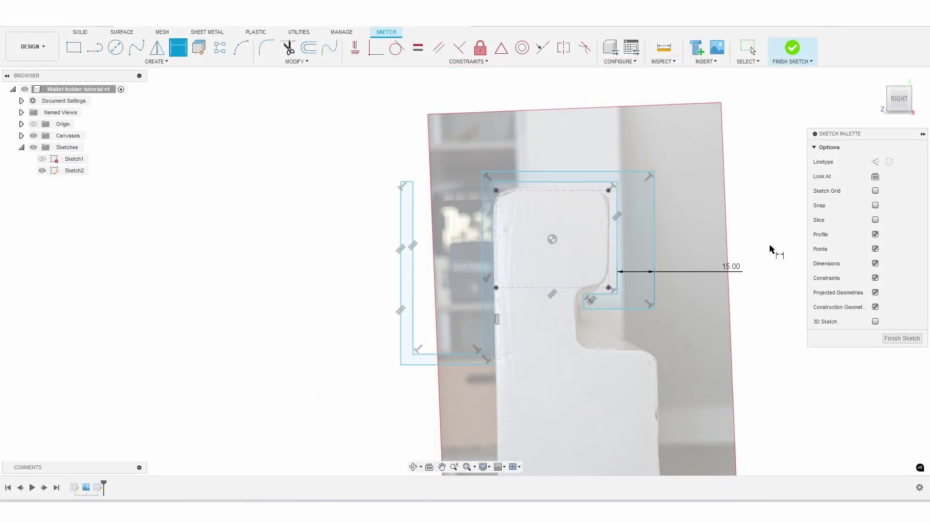
# Dimension the gap above the rectangle at 15 mm and the right lip height at 20 mm
pyautogui.click(552, 183)
pyautogui.click(557, 172)
pyautogui.click(561, 156)
pyautogui.write('15')
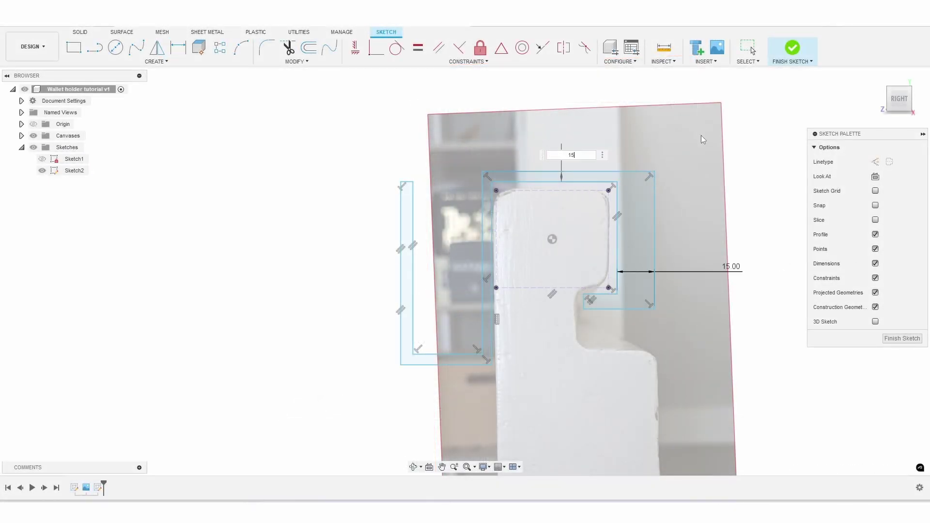
pyautogui.press('Return')
pyautogui.click(571, 293)
pyautogui.click(593, 308)
pyautogui.click(558, 310)
pyautogui.write('20')
pyautogui.press('Return')
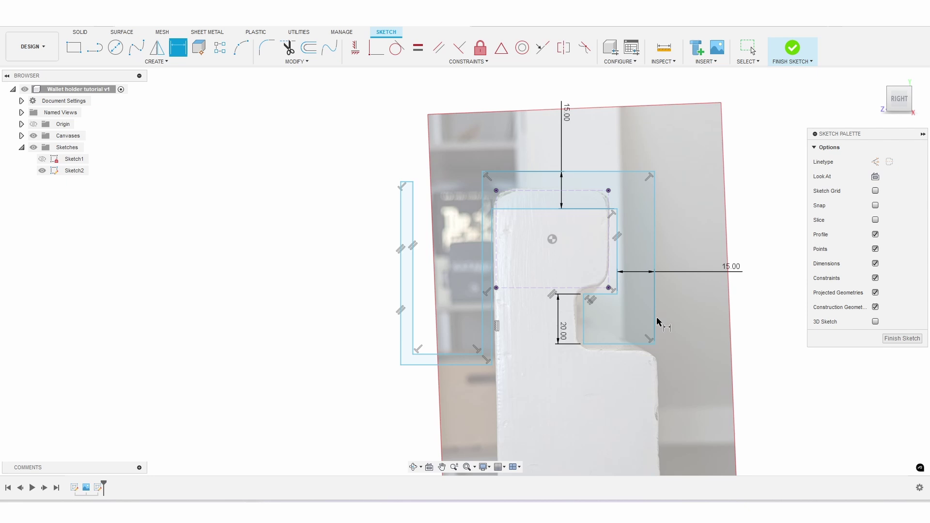
# Set the notch width to 28 mm and the gap beside it to 15 mm
pyautogui.click(625, 343)
pyautogui.click(634, 363)
pyautogui.write('28')
pyautogui.press('Return')
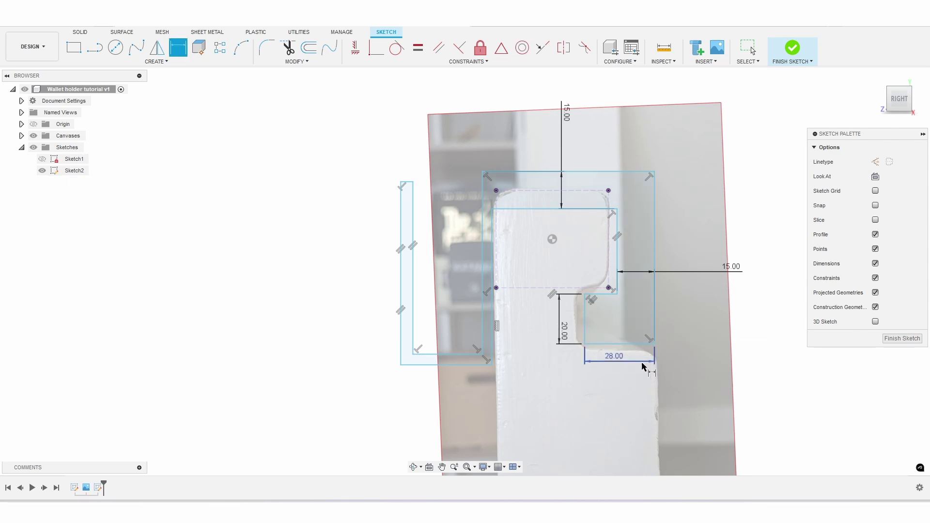
pyautogui.click(484, 315)
pyautogui.click(495, 288)
pyautogui.click(509, 287)
pyautogui.write('15')
pyautogui.press('Return')
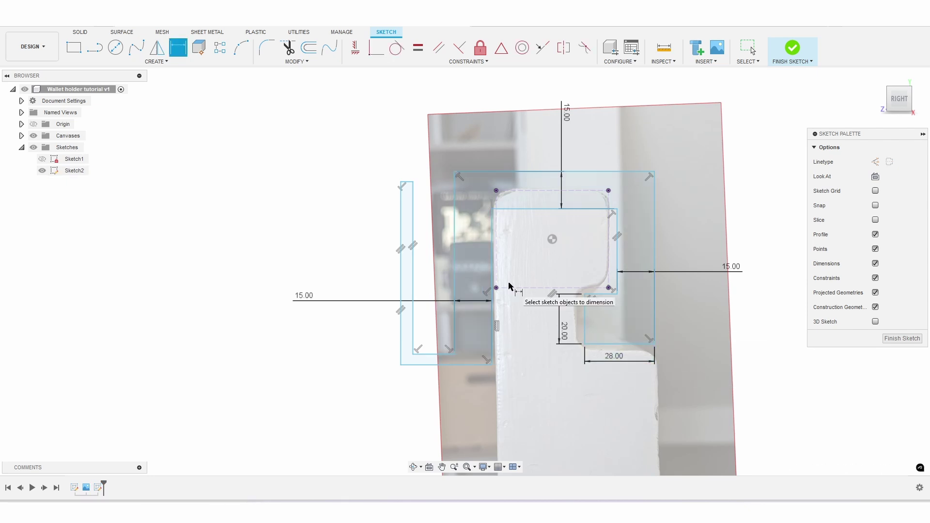
# Give the base and the left wall a 5 mm thickness each
pyautogui.click(426, 355)
pyautogui.click(424, 364)
pyautogui.click(325, 378)
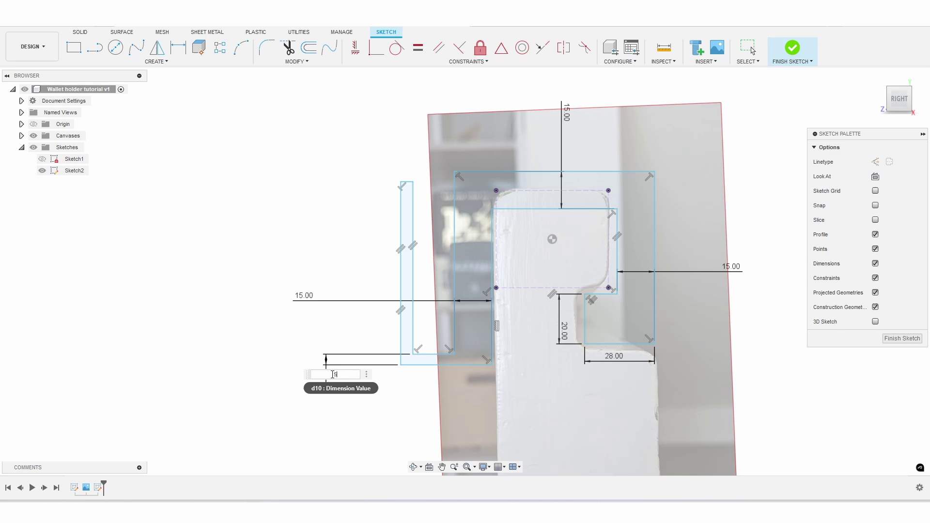
pyautogui.write('5')
pyautogui.press('Return')
pyautogui.click(402, 324)
pyautogui.click(413, 329)
pyautogui.click(349, 322)
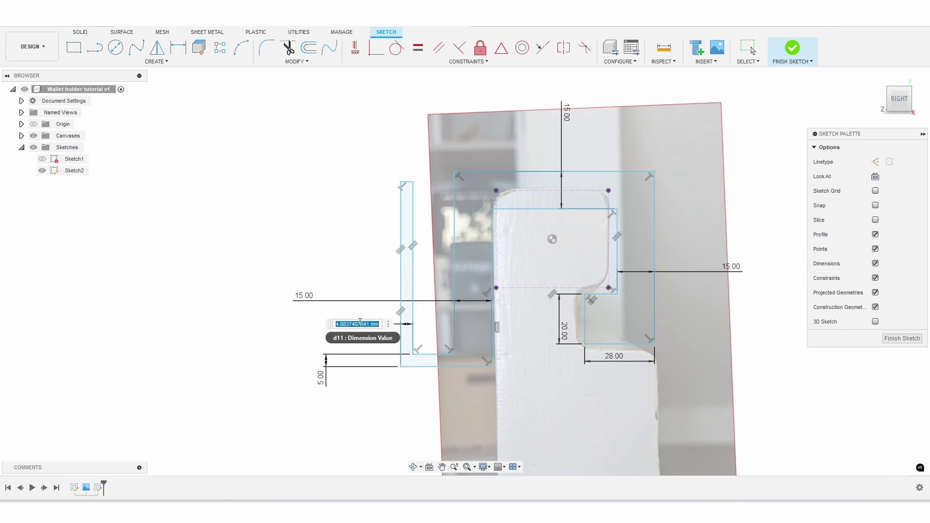
pyautogui.write('5')
pyautogui.press('Return')
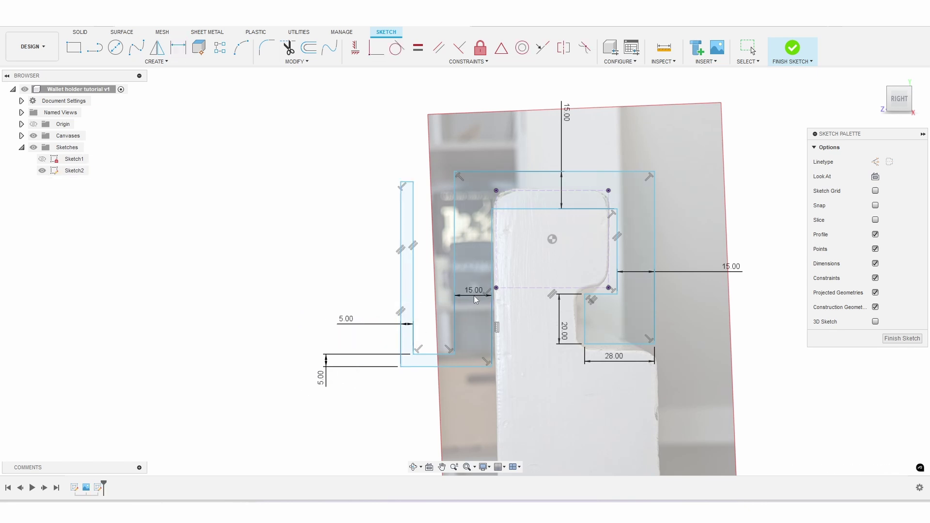
# Dimension the loop's top line (75.40 mm) and right outer side (74.40 mm)
pyautogui.click(490, 172)
pyautogui.click(559, 149)
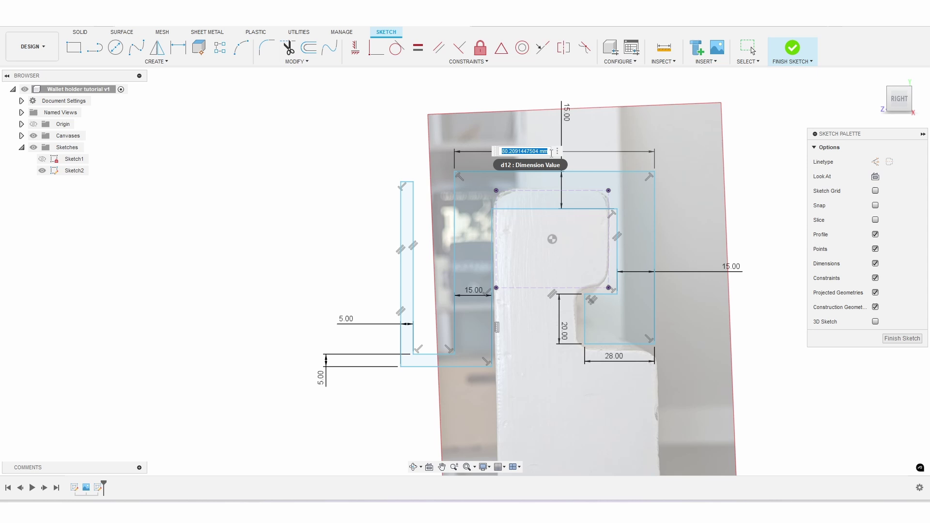
pyautogui.press('Return')
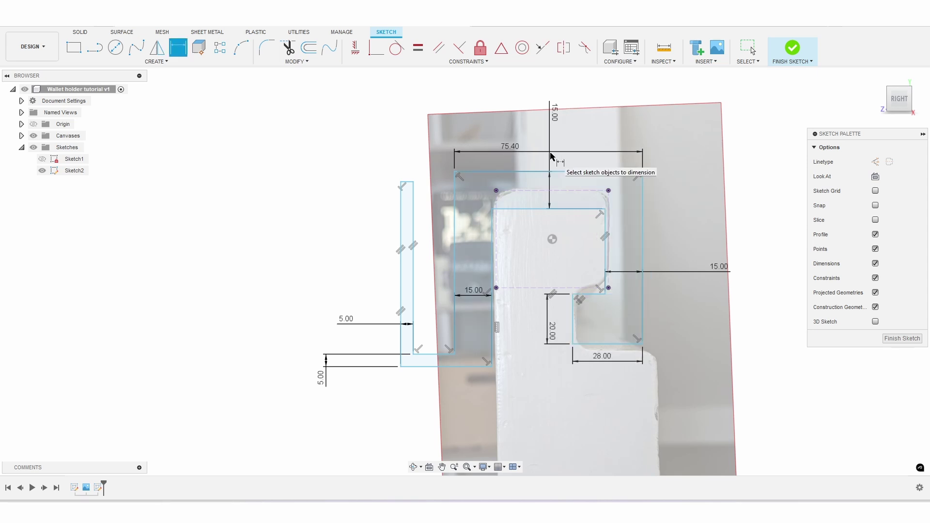
pyautogui.click(642, 305)
pyautogui.click(700, 306)
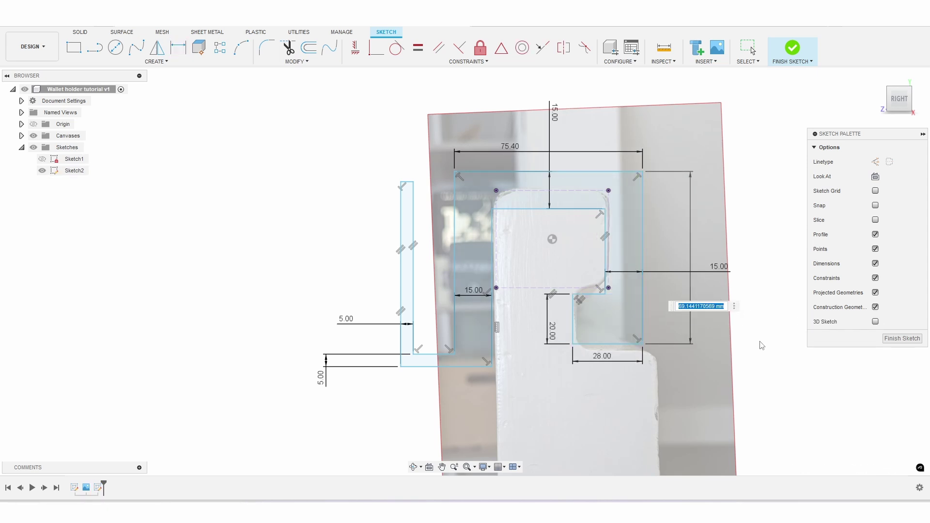
pyautogui.press('Return')
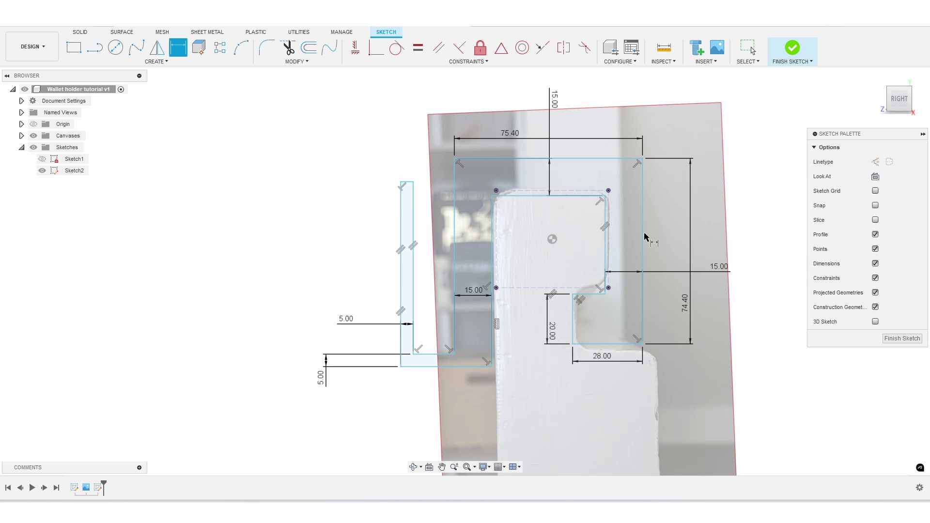
# Add 0.20 mm side and bottom clearances between the loop and the rail block
pyautogui.scroll(5, 489, 264)
pyautogui.click(498, 290)
pyautogui.click(507, 288)
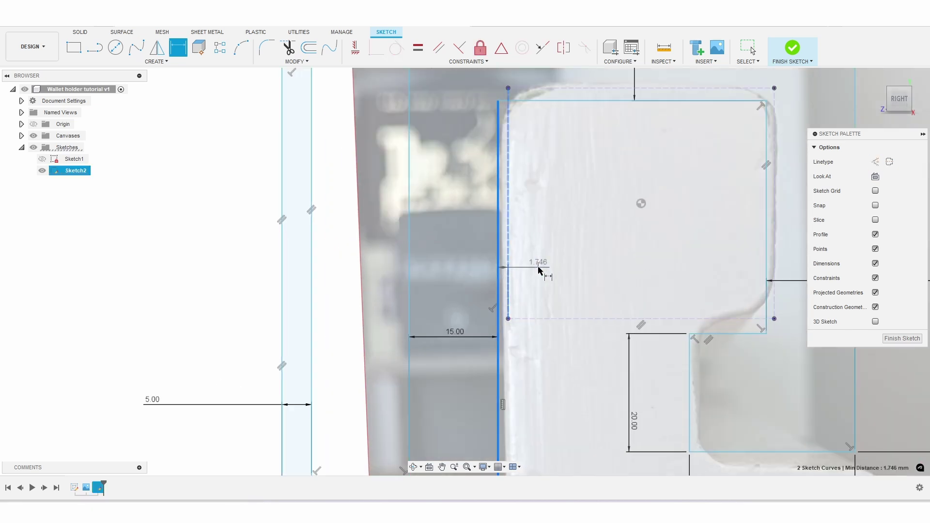
pyautogui.click(539, 270)
pyautogui.write('0.2')
pyautogui.press('Return')
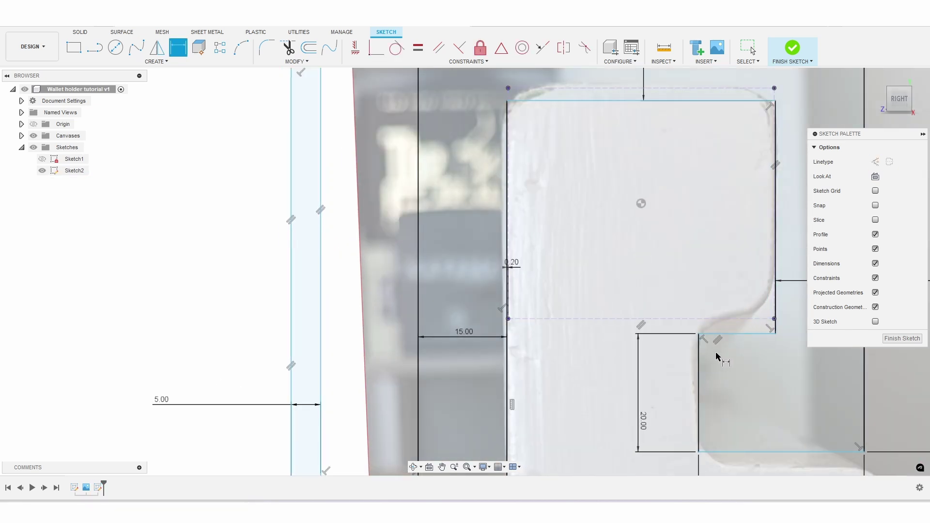
pyautogui.click(722, 333)
pyautogui.click(726, 318)
pyautogui.click(614, 368)
pyautogui.write('0.2')
pyautogui.press('Return')
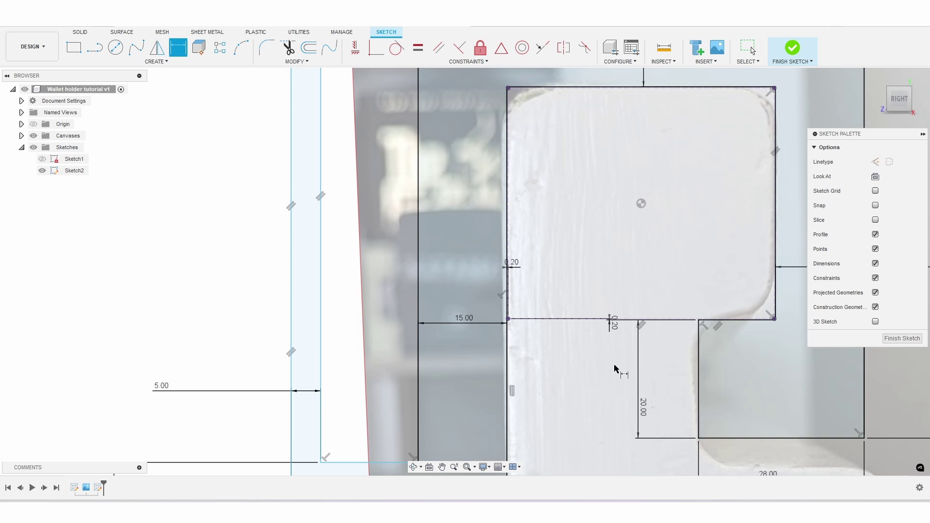
# Dimension the base at 70 mm, the left upright at 100 mm and the inner upright at 130 mm
pyautogui.scroll(-5, 712, 215)
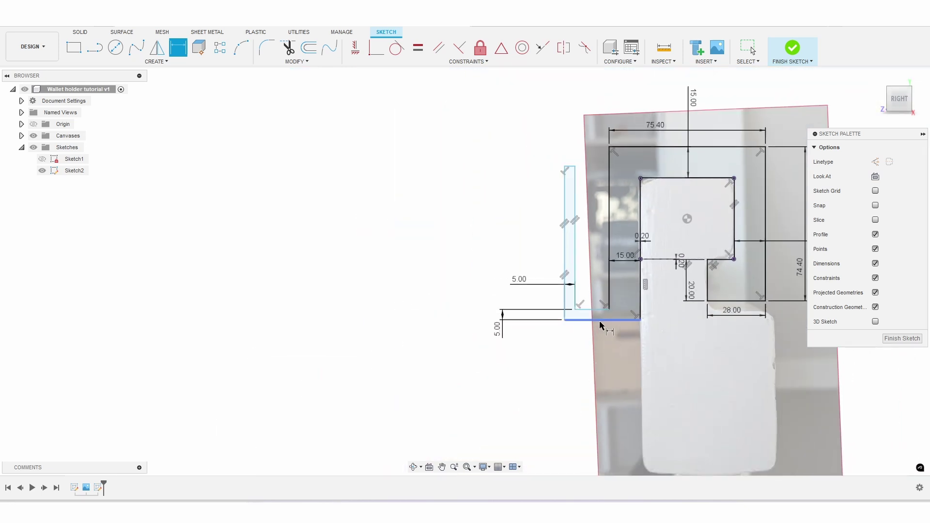
pyautogui.click(600, 322)
pyautogui.click(608, 367)
pyautogui.write('70')
pyautogui.press('Return')
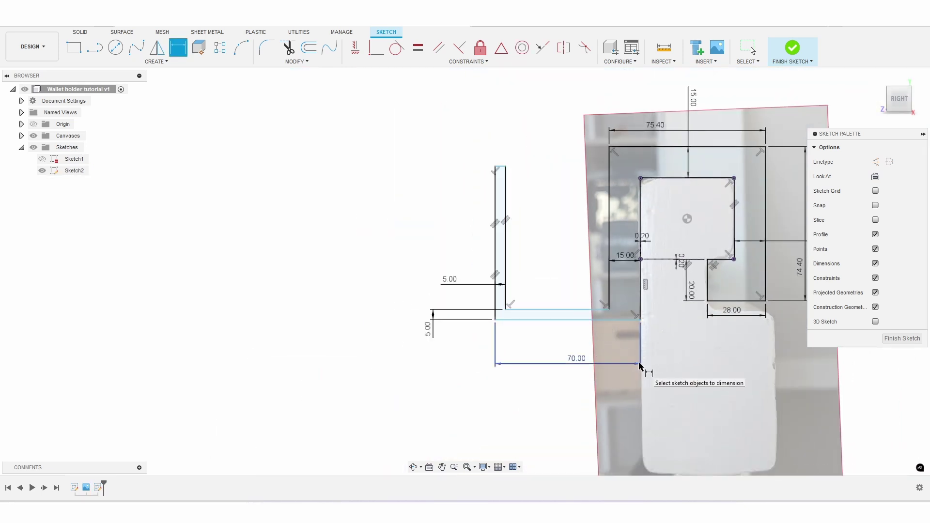
pyautogui.click(499, 218)
pyautogui.click(465, 216)
pyautogui.write('1')
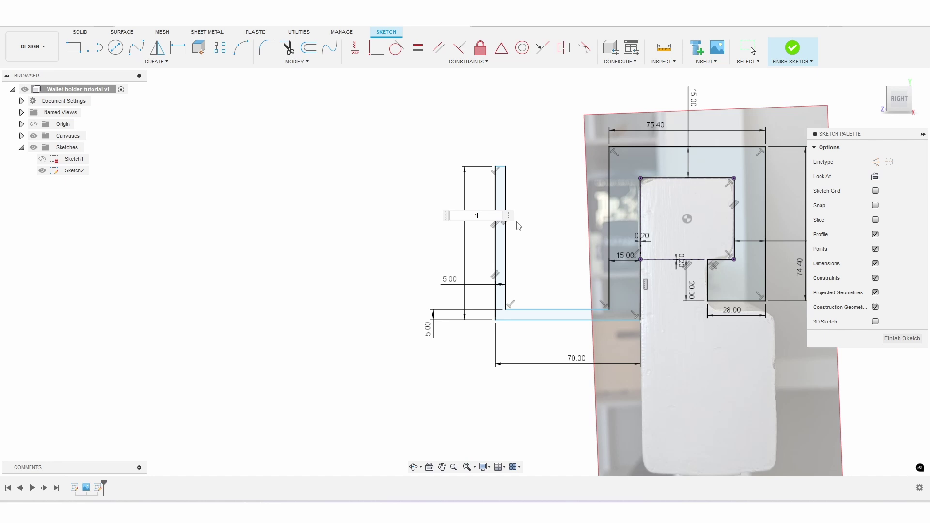
pyautogui.write('00')
pyautogui.press('Return')
pyautogui.scroll(-2, 704, 238)
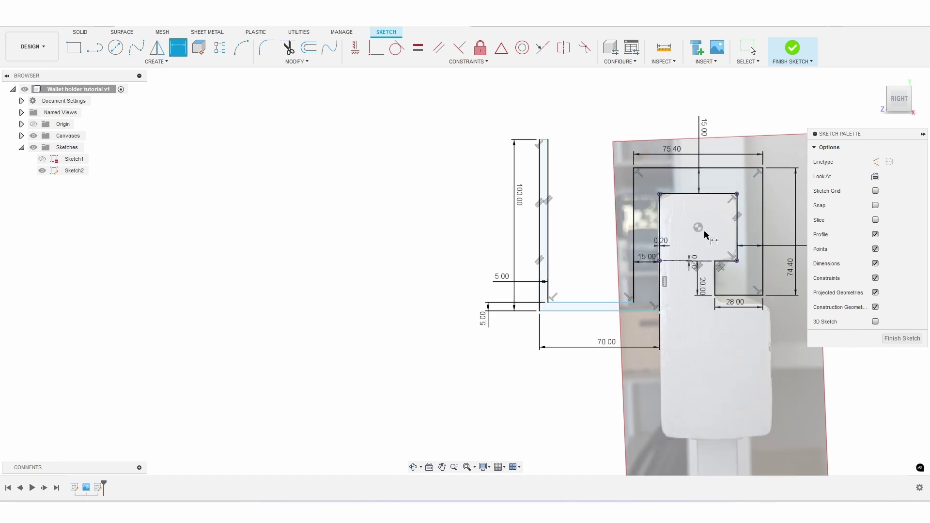
pyautogui.click(631, 263)
pyautogui.click(600, 263)
pyautogui.write('130')
pyautogui.press('Return')
# Exit dimensioning and move the two 0.20 mm labels off the lines for readability
pyautogui.scroll(-3, 485, 333)
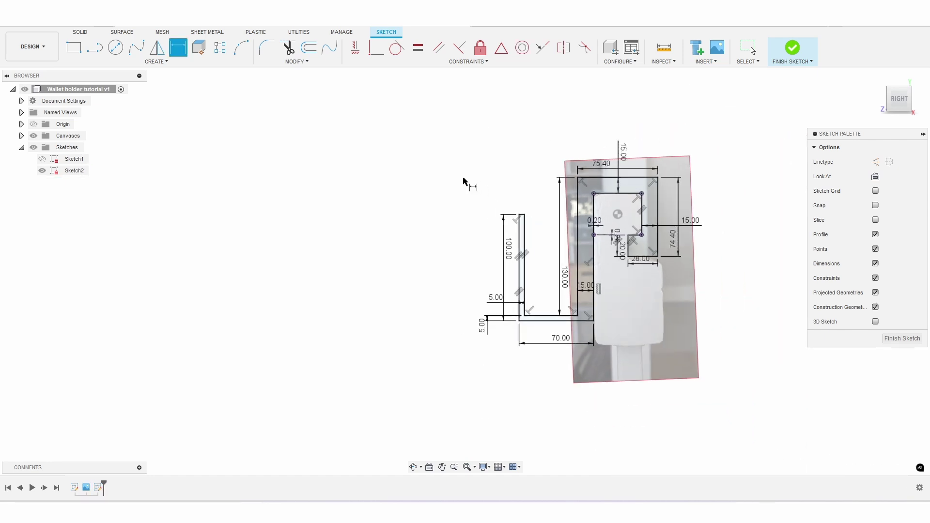
pyautogui.click(752, 50)
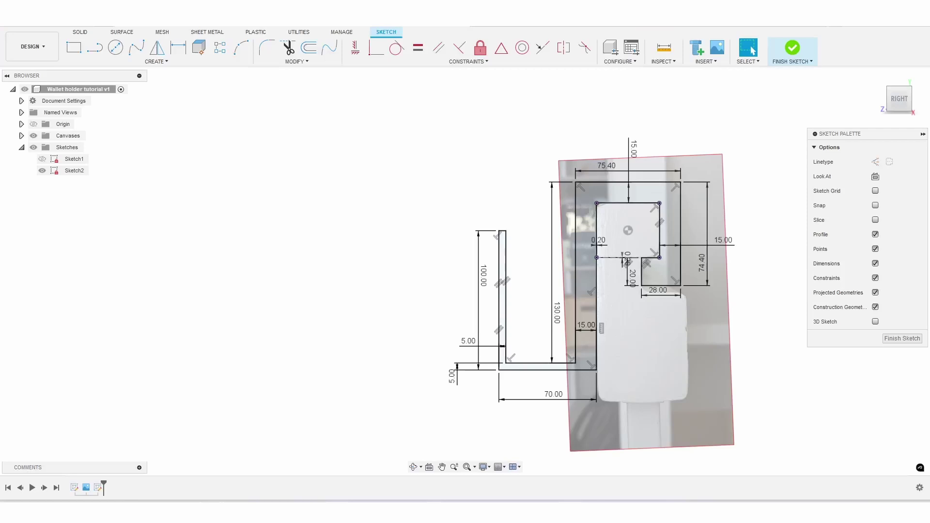
pyautogui.scroll(5, 630, 222)
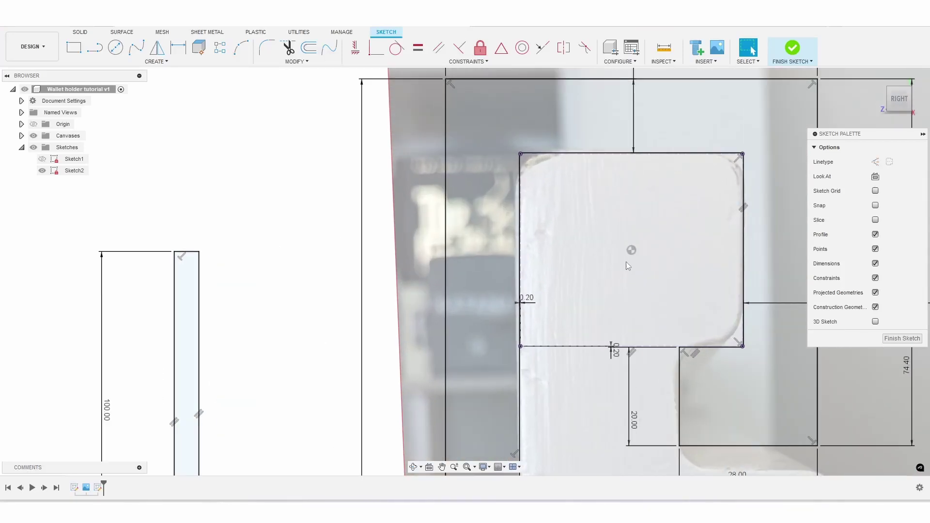
pyautogui.moveTo(615, 356); pyautogui.dragTo(676, 320)
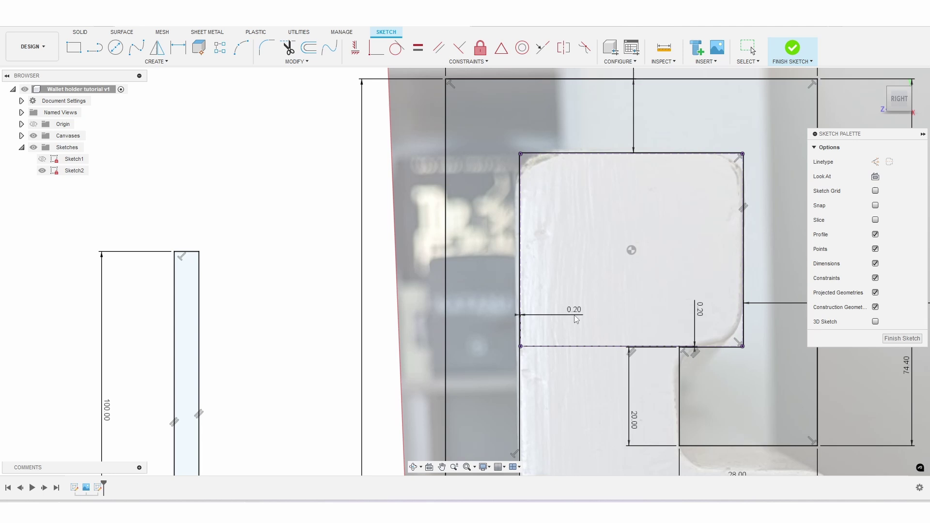
pyautogui.moveTo(534, 303); pyautogui.dragTo(578, 304)
pyautogui.scroll(5, 521, 304)
pyautogui.scroll(-5, 415, 305)
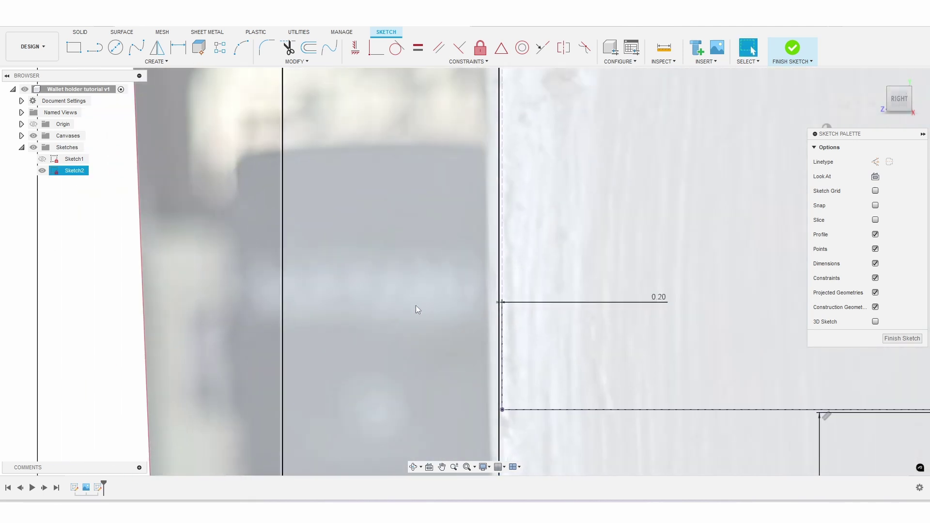
pyautogui.scroll(3, 725, 329)
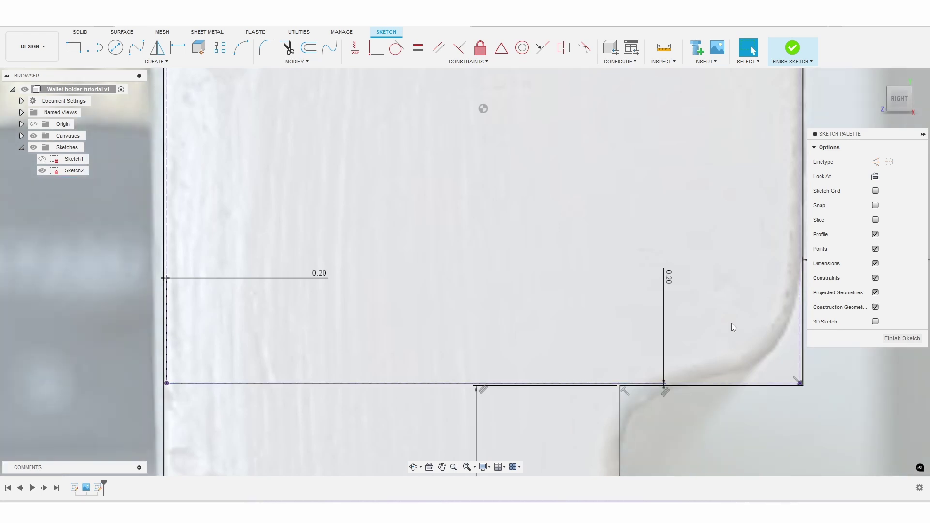
pyautogui.scroll(-4, 731, 328)
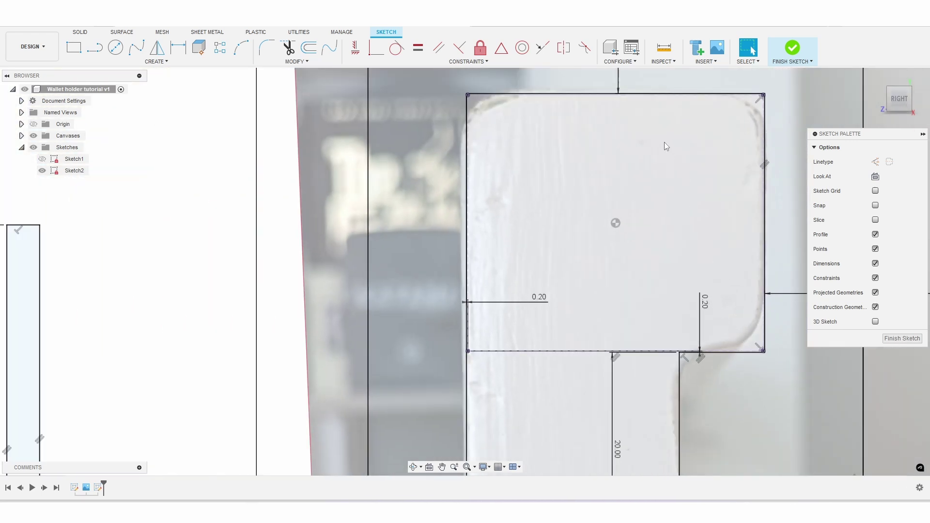
pyautogui.scroll(-1, 664, 142)
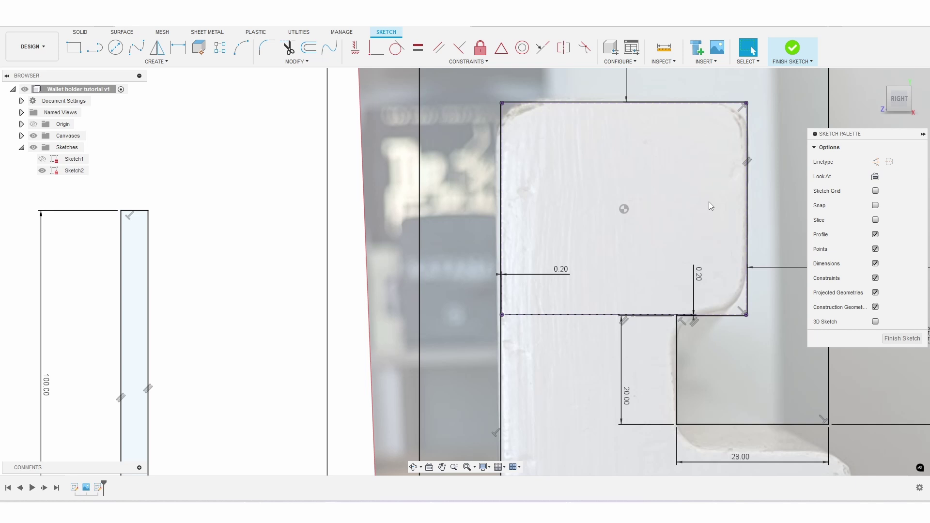
pyautogui.scroll(-5, 649, 209)
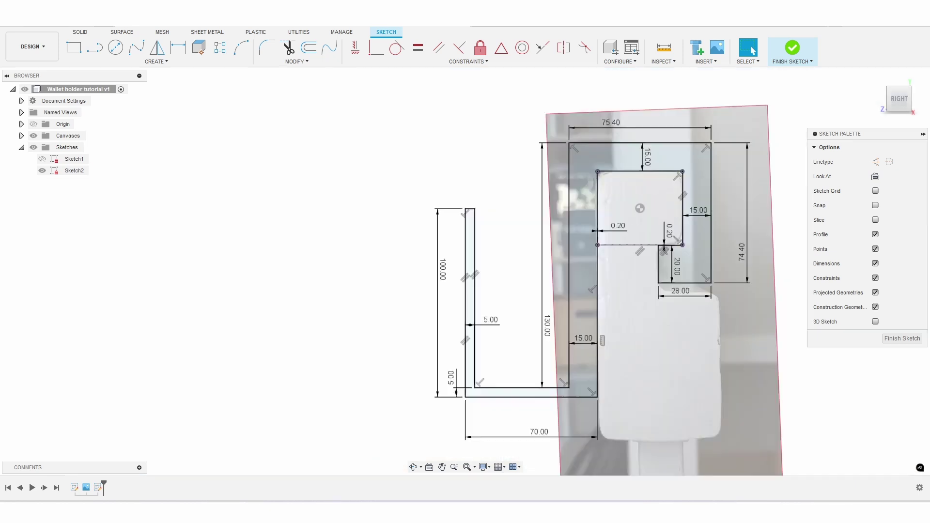
# Finish the sketch and extrude the C-shaped hook profile symmetrically, 130 mm total, as a new body
pyautogui.click(902, 338)
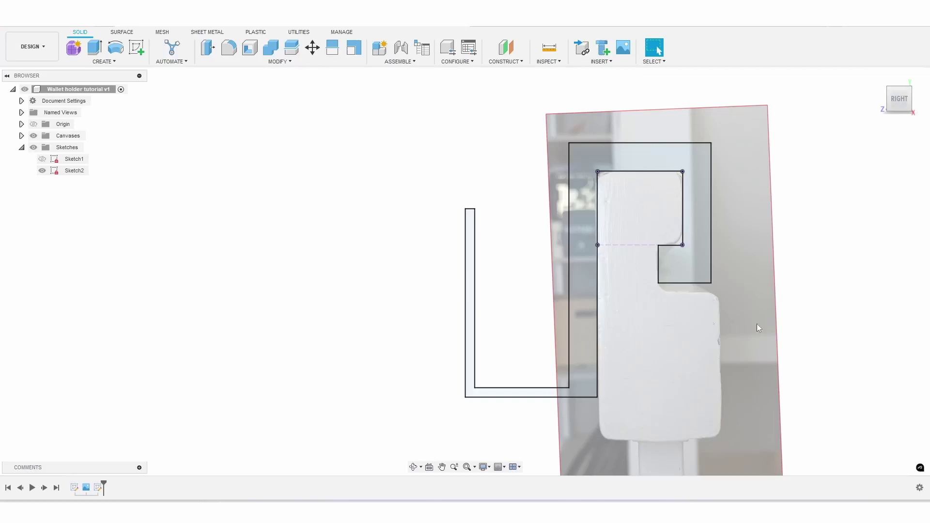
pyautogui.click(96, 49)
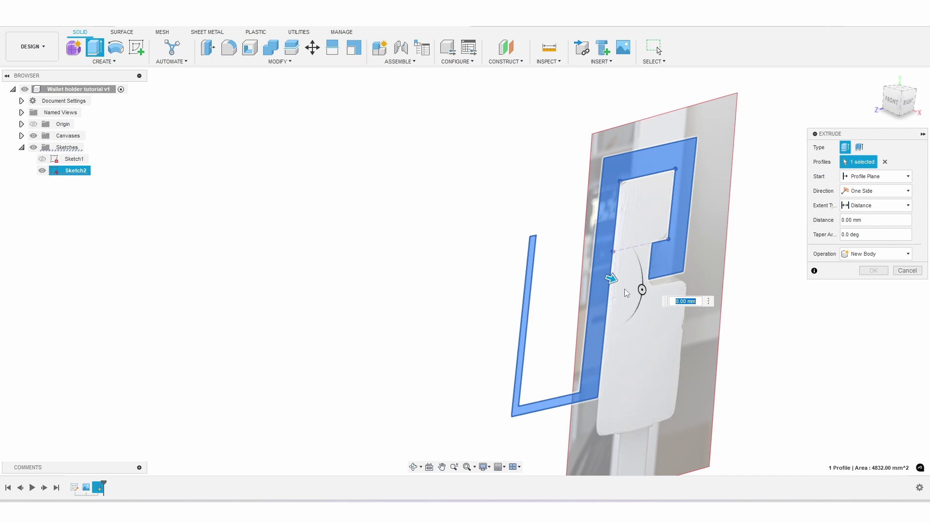
pyautogui.click(611, 219)
pyautogui.click(610, 222)
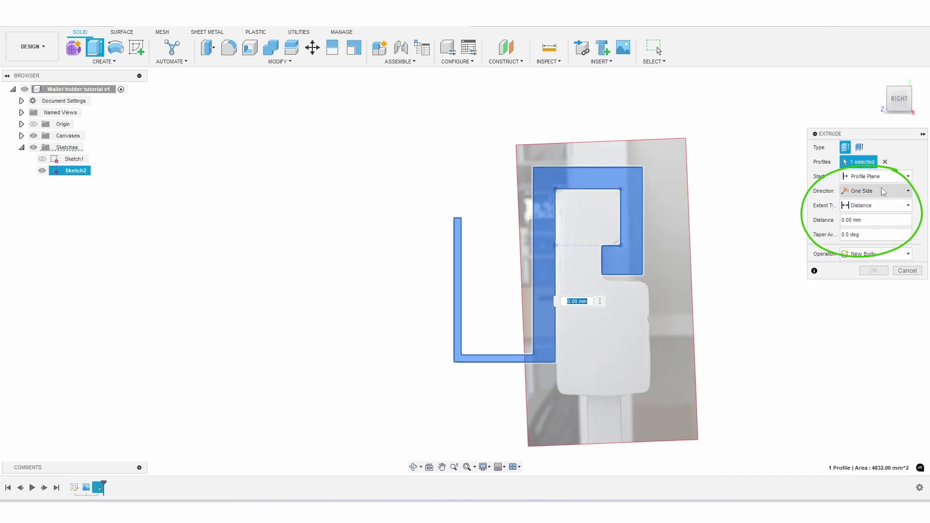
pyautogui.click(883, 190)
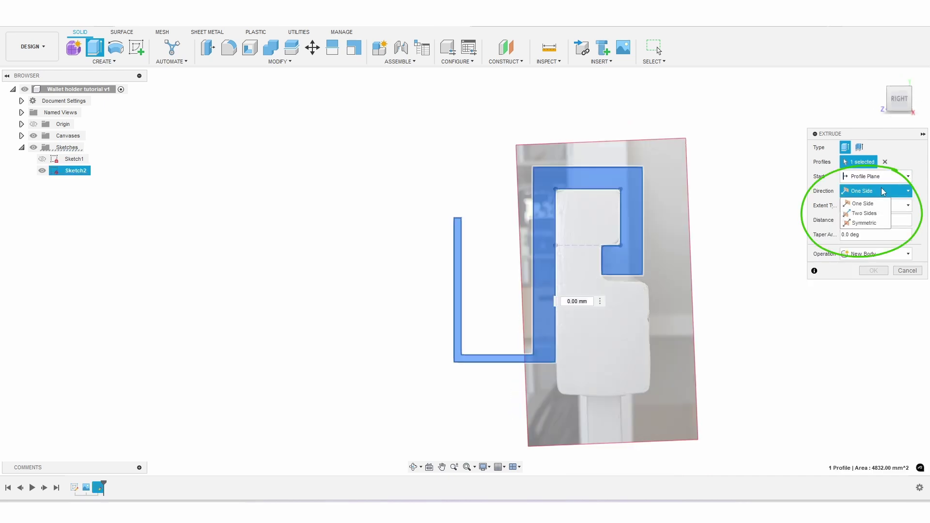
pyautogui.click(865, 222)
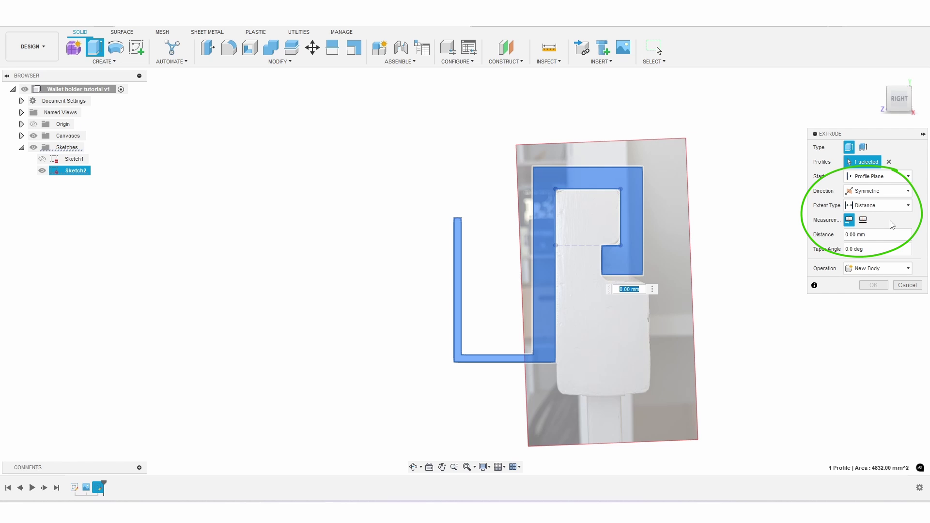
pyautogui.click(863, 220)
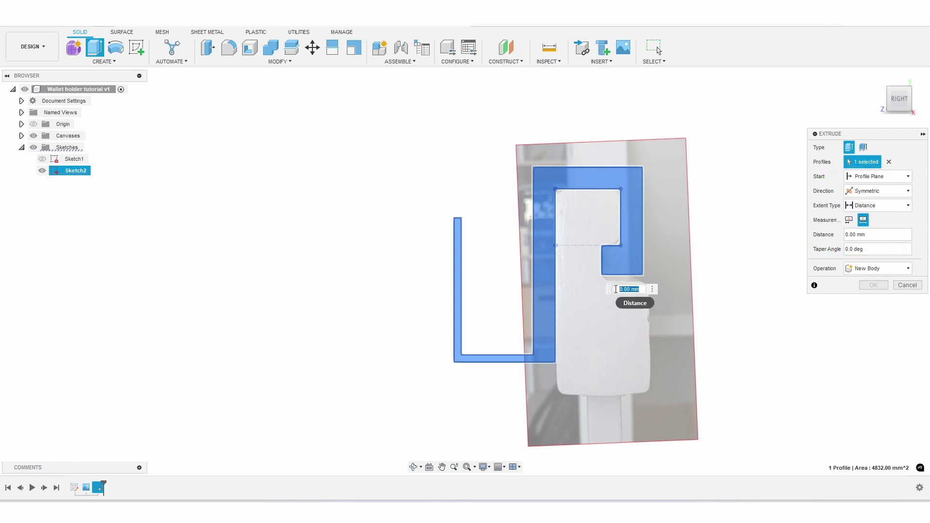
pyautogui.write('130')
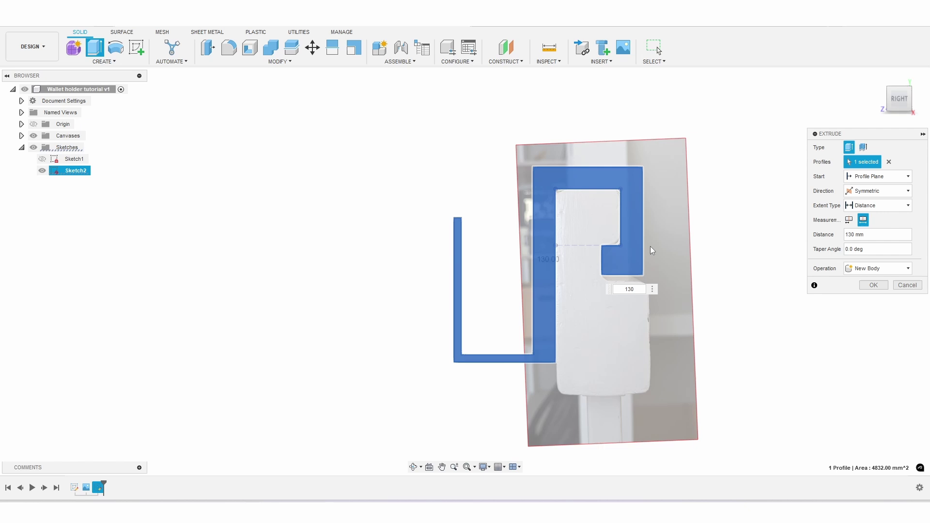
pyautogui.keyDown('shift'); pyautogui.moveTo(650, 246); pyautogui.dragTo(704, 264, button='middle'); pyautogui.keyUp('shift')
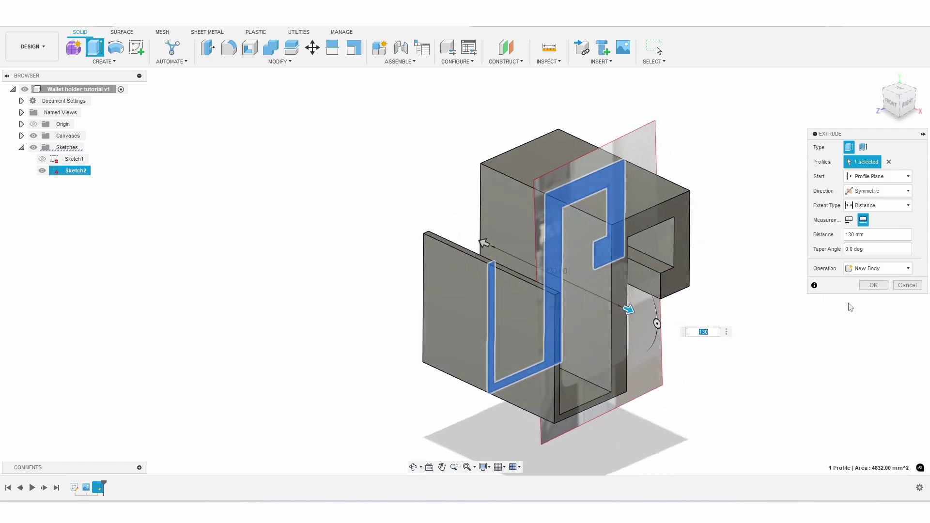
pyautogui.click(872, 286)
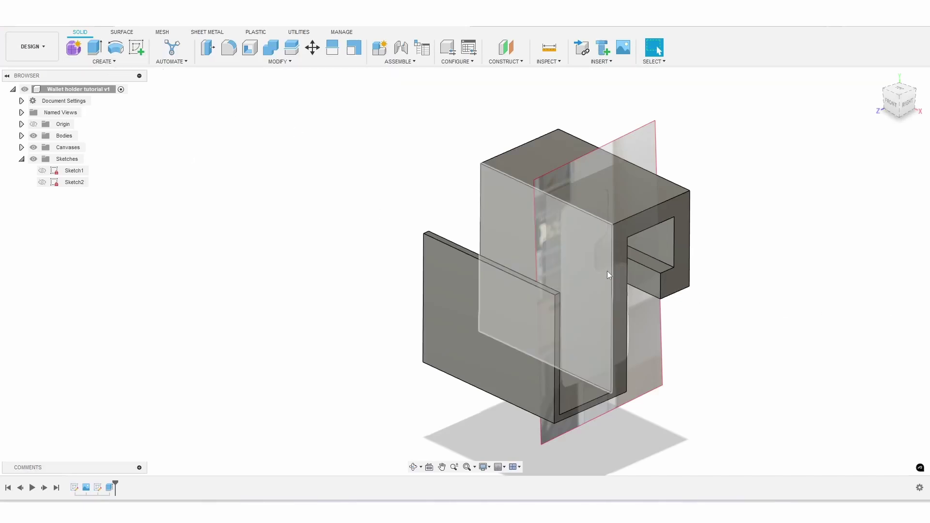
# Start a sketch on the body's end face and project the three inner L-section edges
pyautogui.click(615, 243)
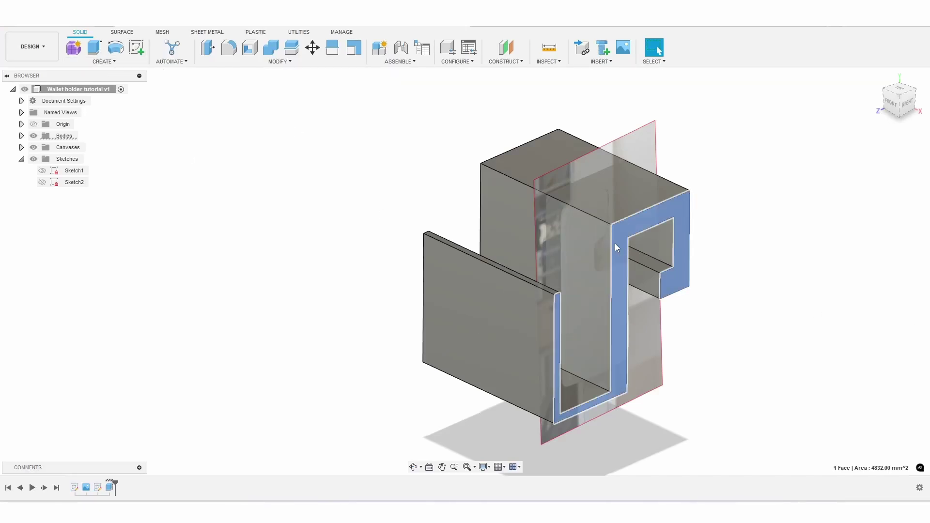
pyautogui.click(142, 51)
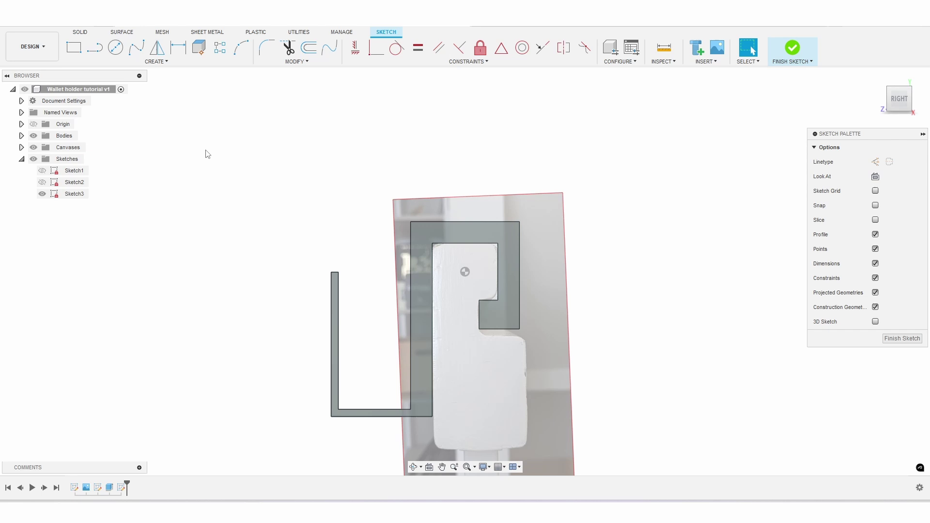
pyautogui.press('p')
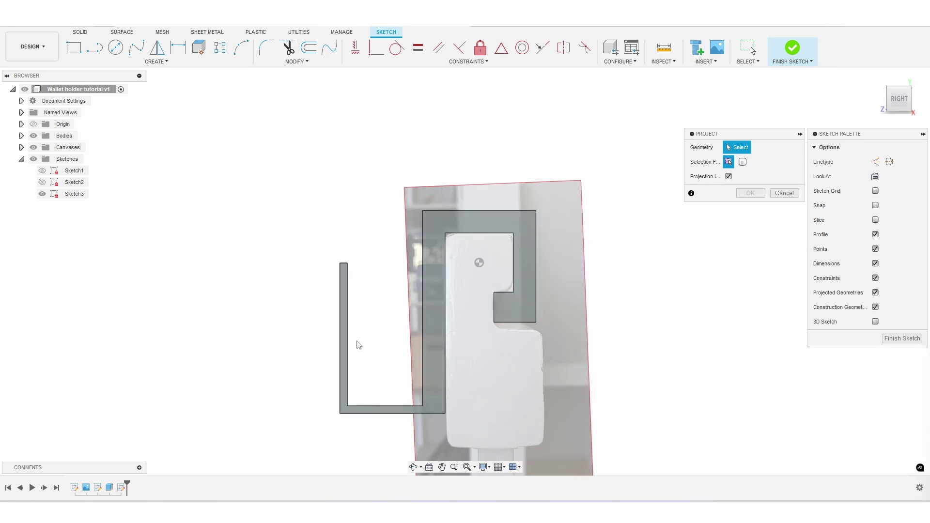
pyautogui.click(347, 339)
pyautogui.click(374, 405)
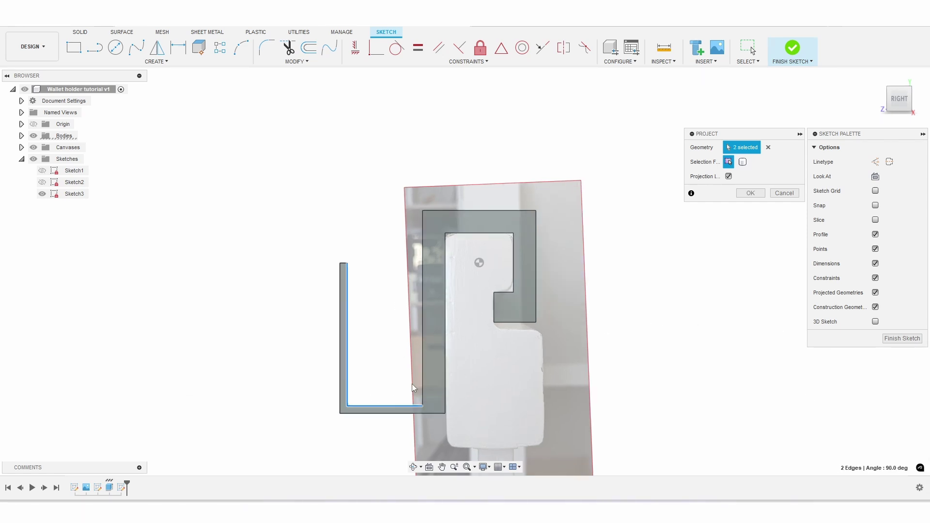
pyautogui.click(423, 380)
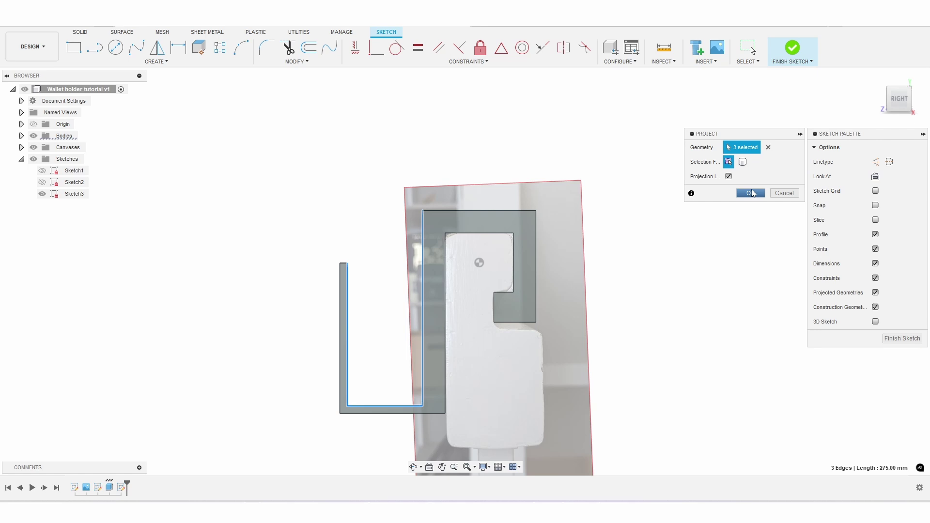
pyautogui.click(752, 193)
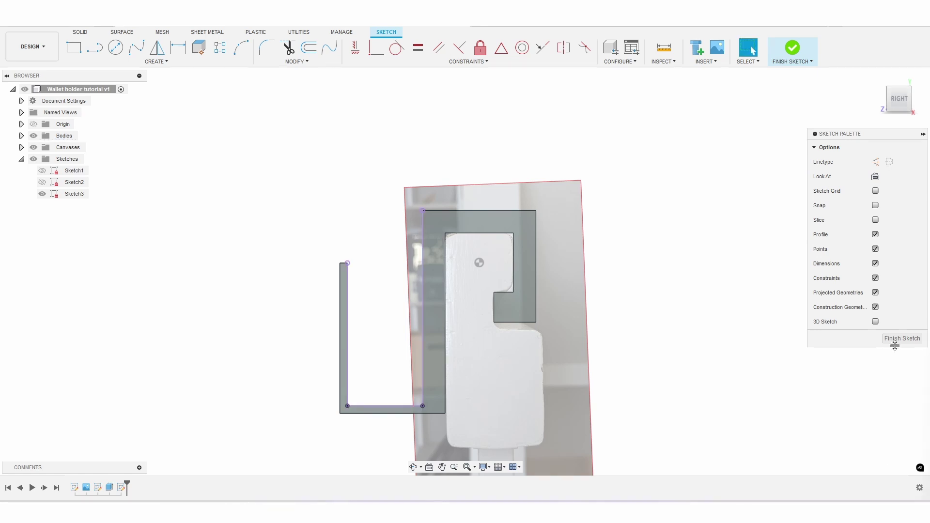
# Draw a horizontal line closing the top of the L profile and finish the sketch
pyautogui.click(99, 51)
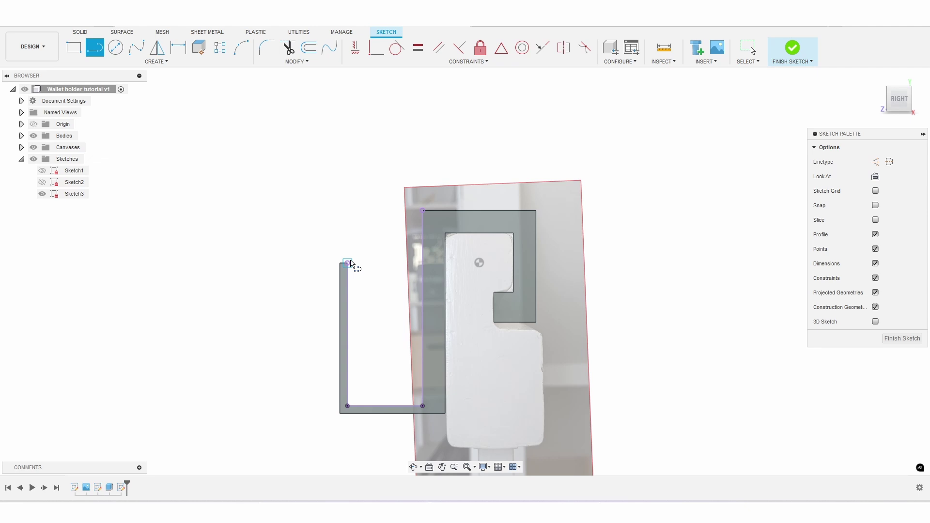
pyautogui.click(348, 262)
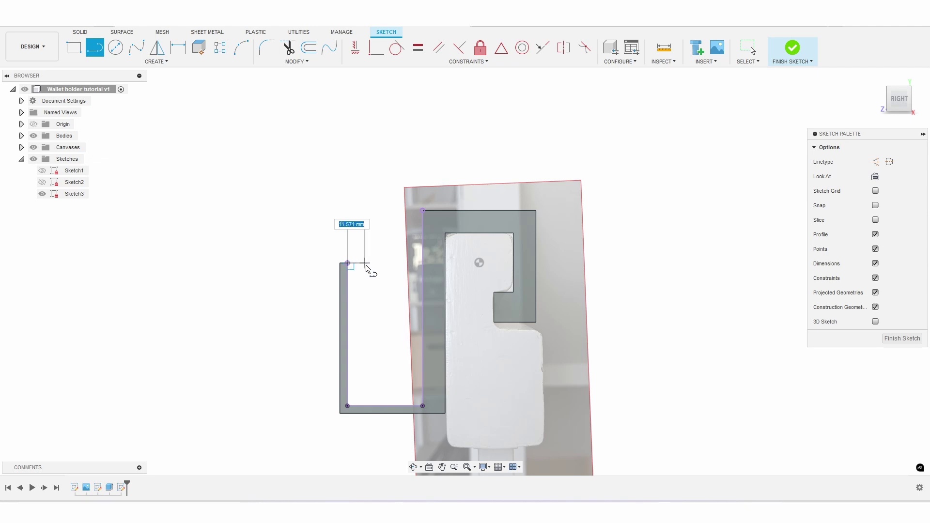
pyautogui.click(423, 264)
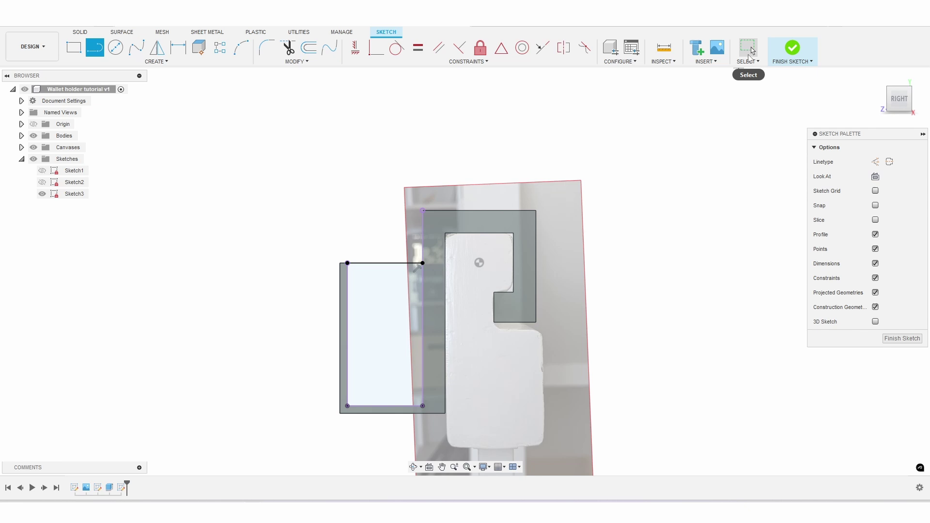
pyautogui.click(355, 47)
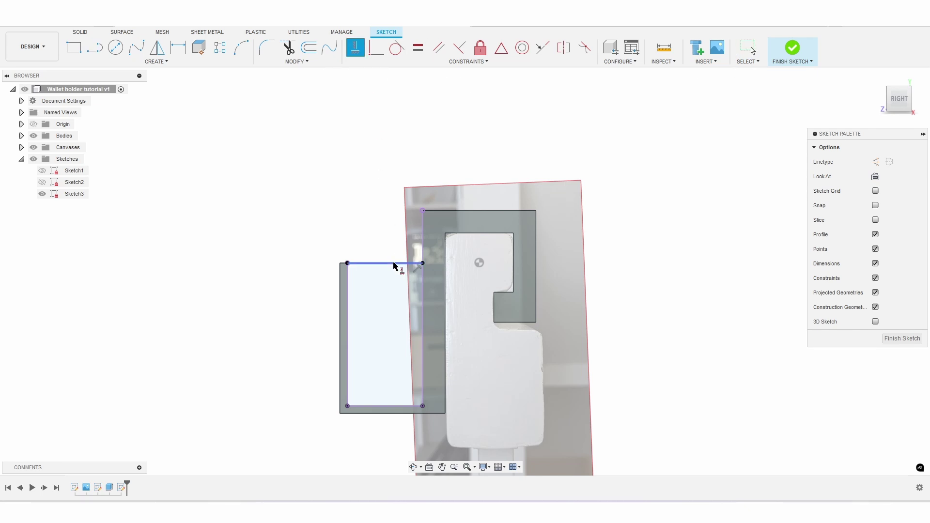
pyautogui.click(393, 264)
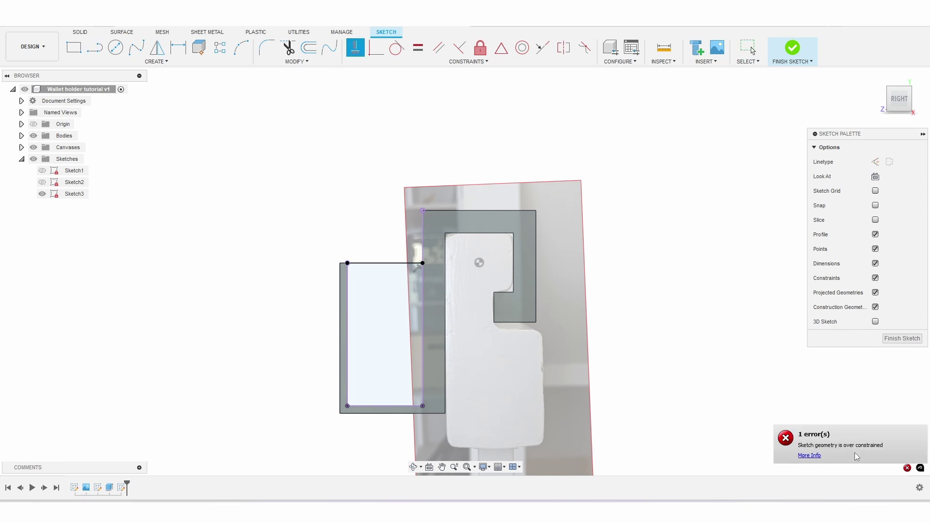
pyautogui.click(749, 56)
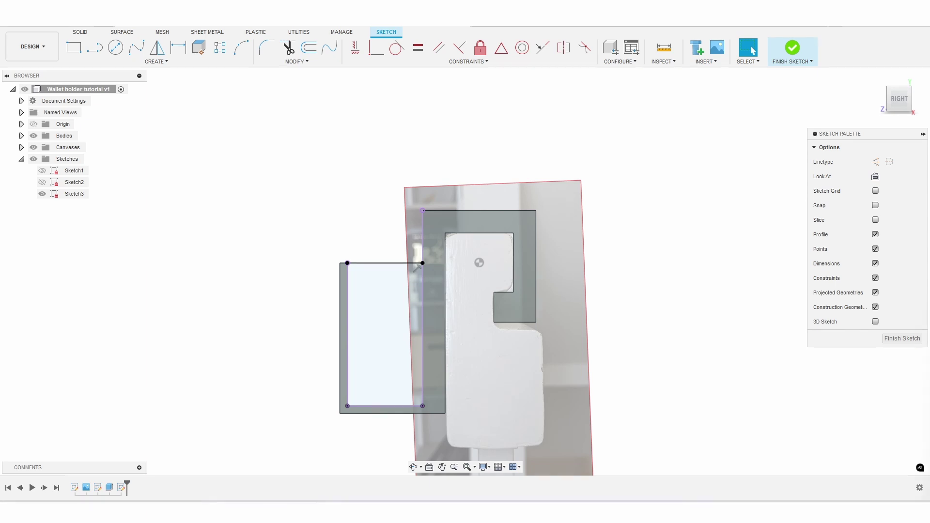
pyautogui.click(901, 338)
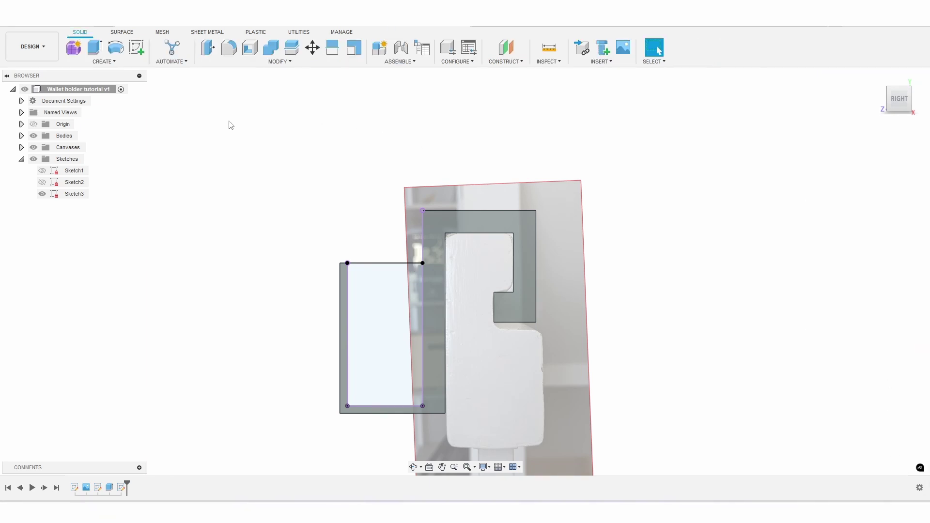
# Extrude the Sketch3 profile -5 mm, joining it to the hook body
pyautogui.click(94, 47)
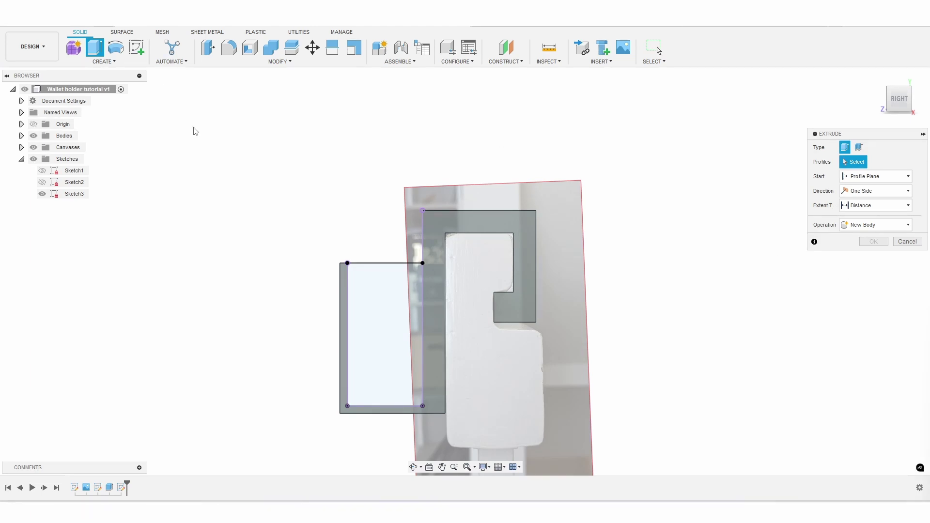
pyautogui.click(378, 300)
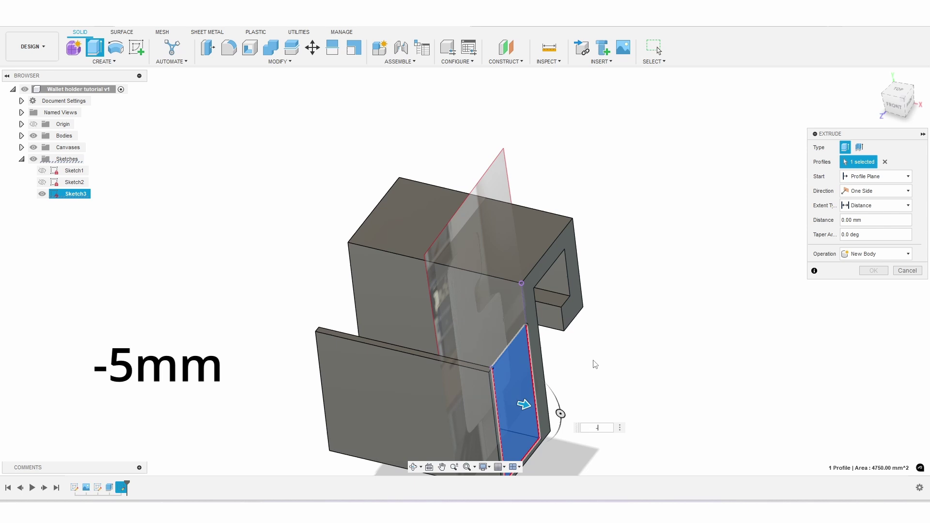
pyautogui.press('Return')
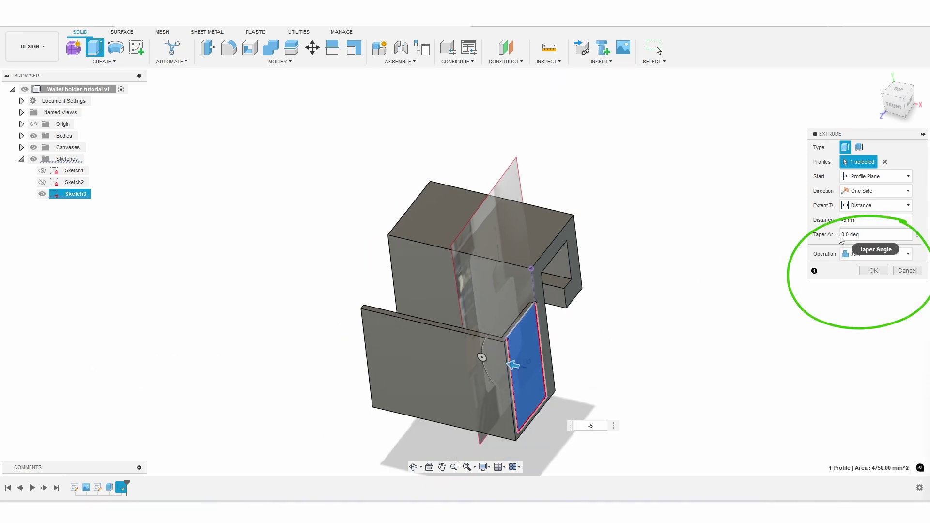
pyautogui.click(867, 256)
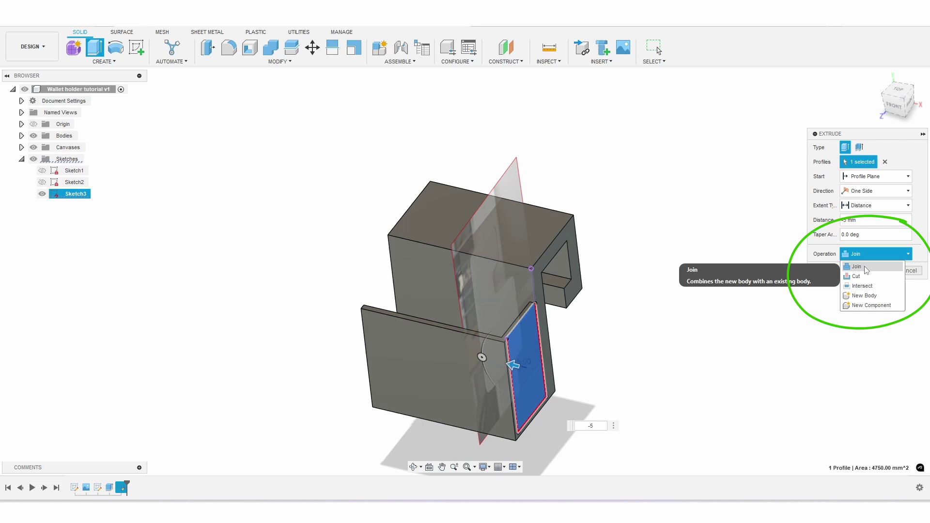
pyautogui.click(867, 268)
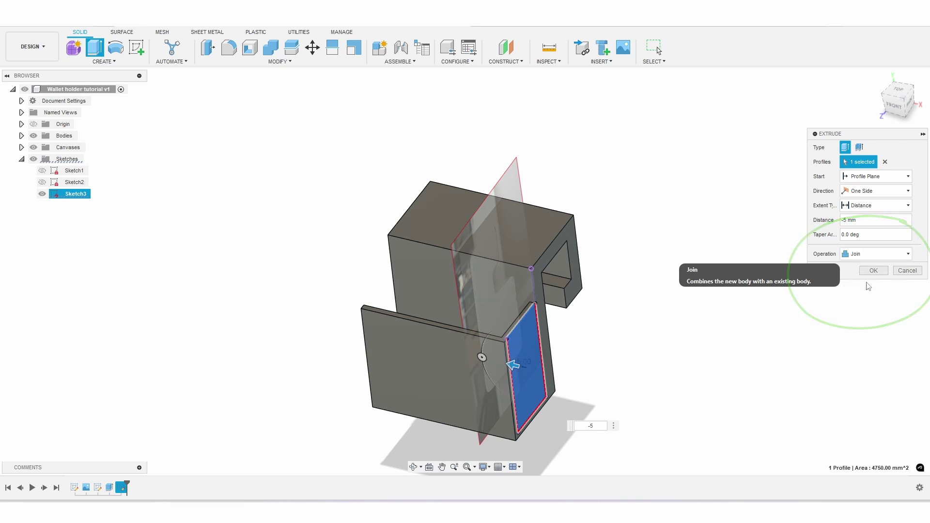
pyautogui.click(874, 270)
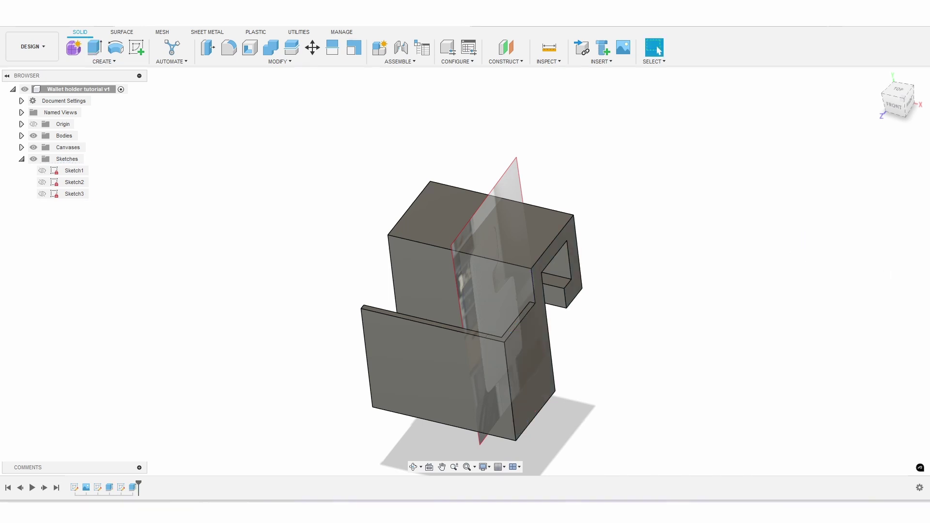
pyautogui.click(85, 62)
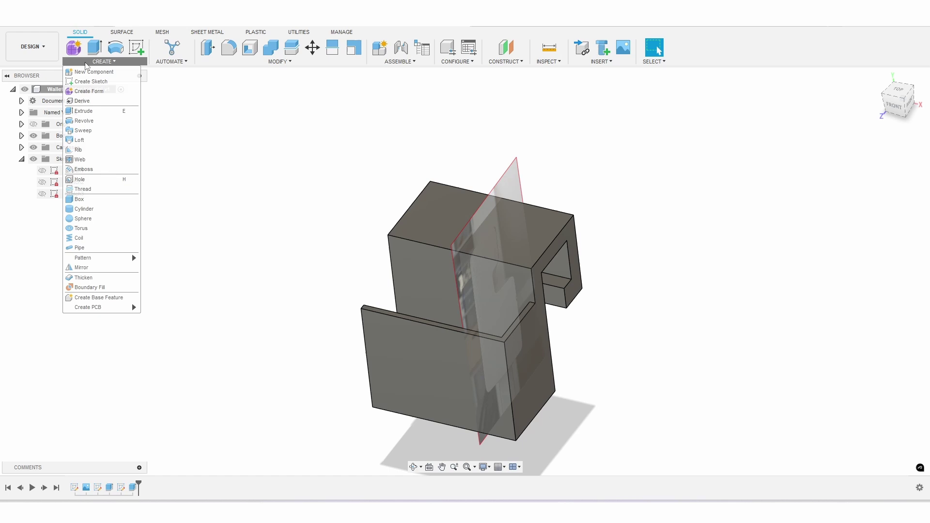
# Mirror the Extrude2 side-wall feature across the central construction plane
pyautogui.click(86, 268)
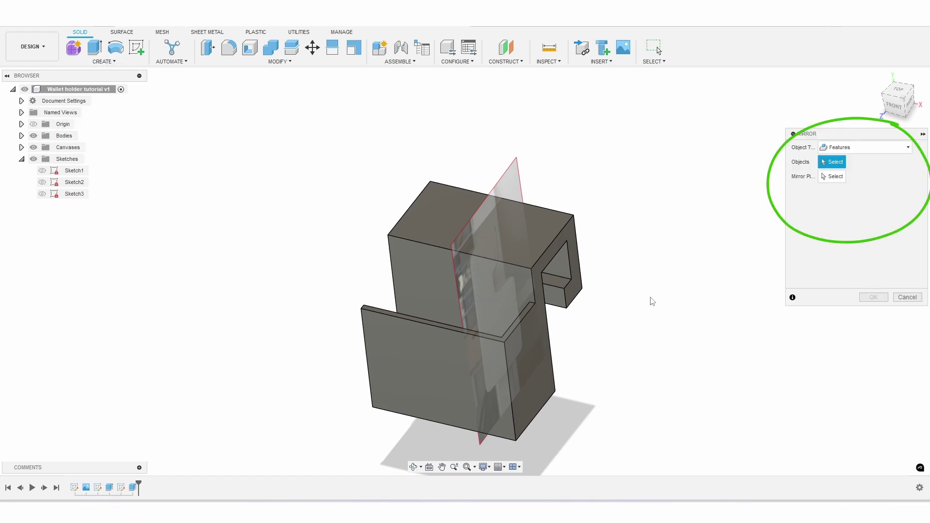
pyautogui.click(865, 145)
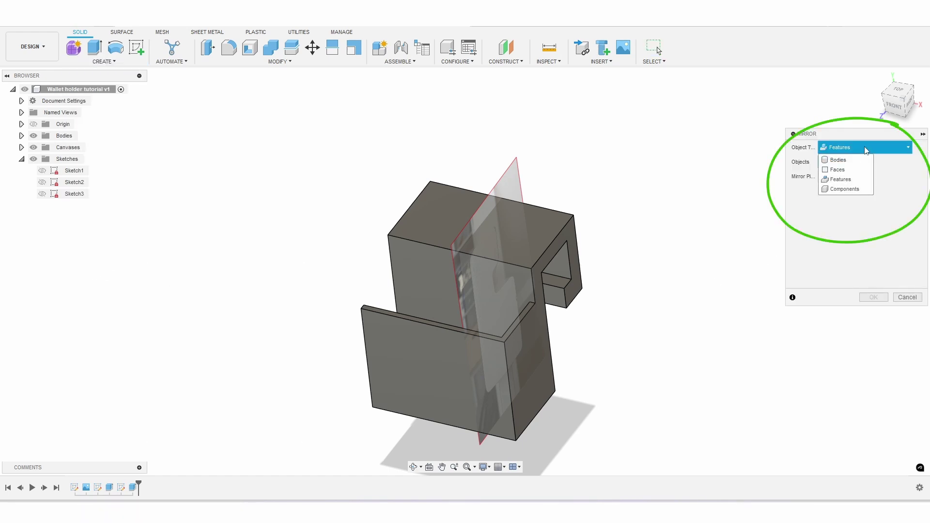
pyautogui.click(849, 184)
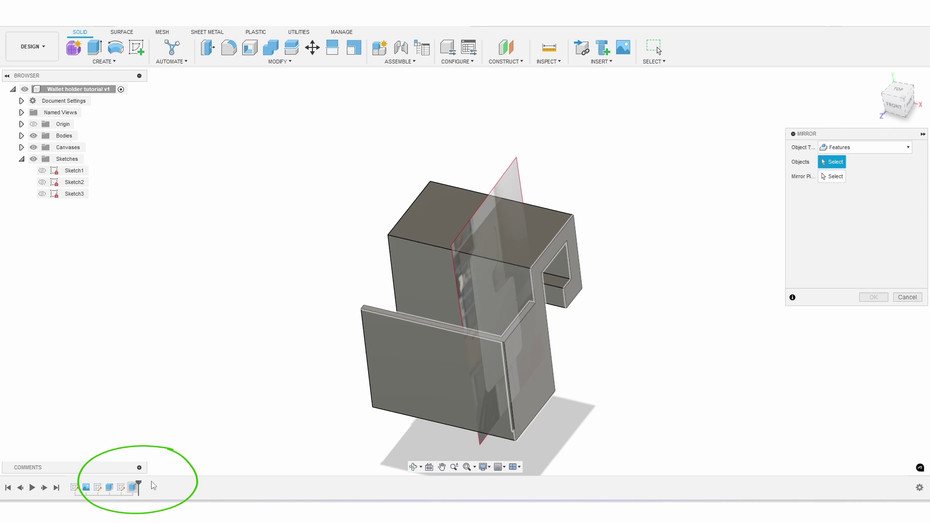
pyautogui.click(134, 488)
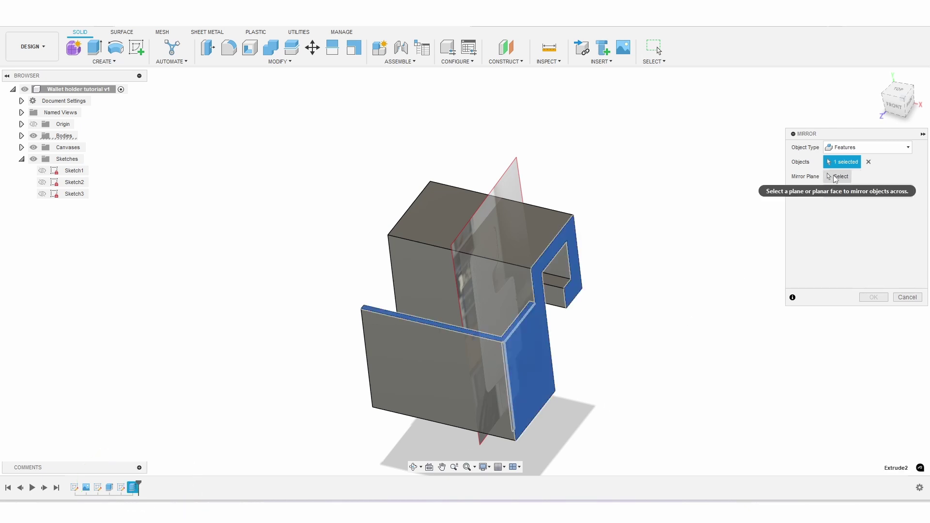
pyautogui.click(835, 179)
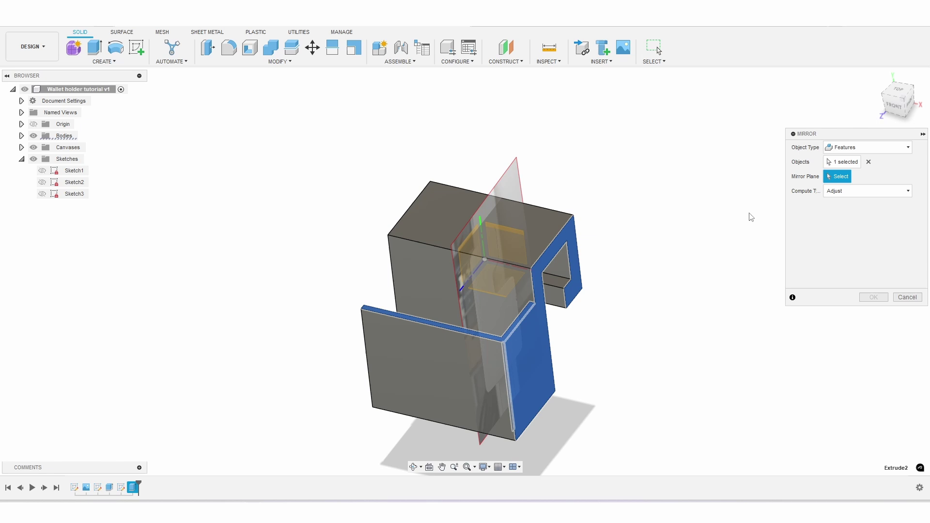
pyautogui.keyDown('shift'); pyautogui.moveTo(715, 225); pyautogui.dragTo(536, 227, button='middle'); pyautogui.keyUp('shift')
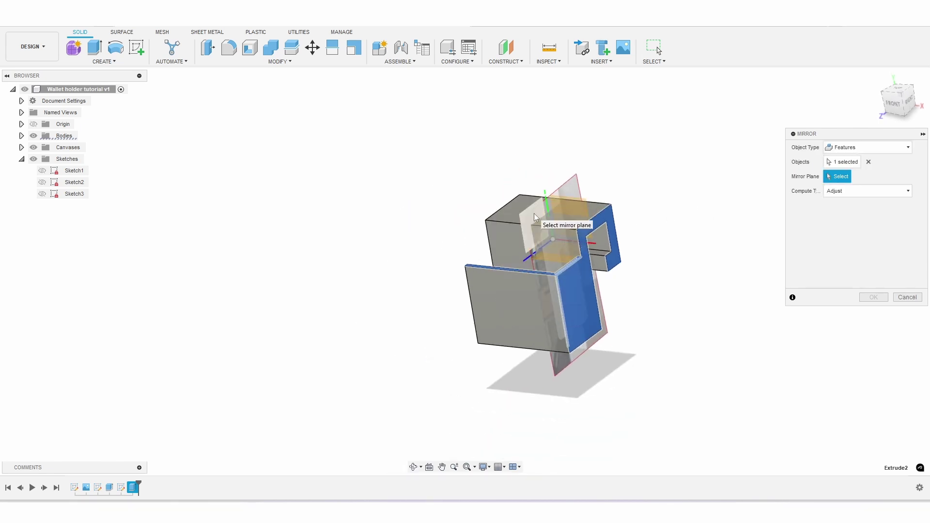
pyautogui.click(534, 216)
pyautogui.keyDown('shift'); pyautogui.moveTo(626, 263); pyautogui.dragTo(790, 295, button='middle'); pyautogui.keyUp('shift')
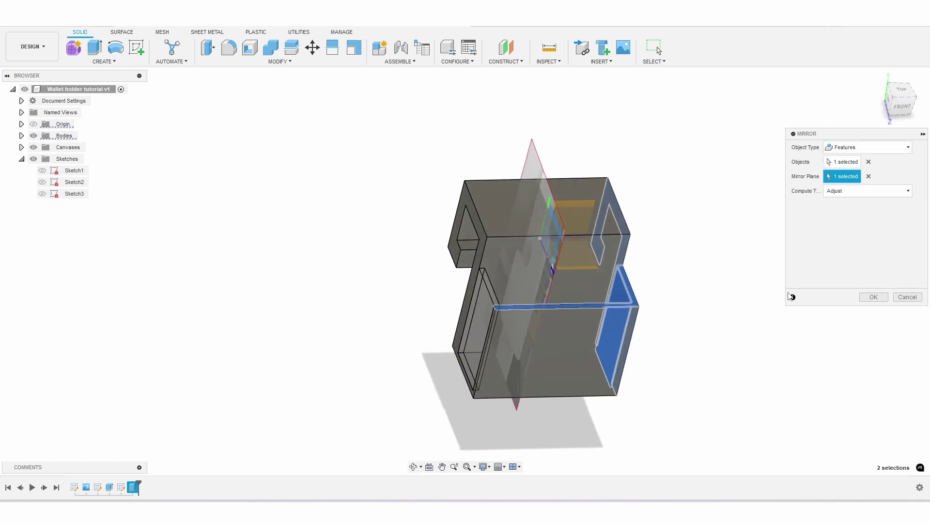
pyautogui.click(873, 298)
pyautogui.keyDown('shift'); pyautogui.moveTo(875, 302); pyautogui.dragTo(900, 325, button='middle'); pyautogui.keyUp('shift')
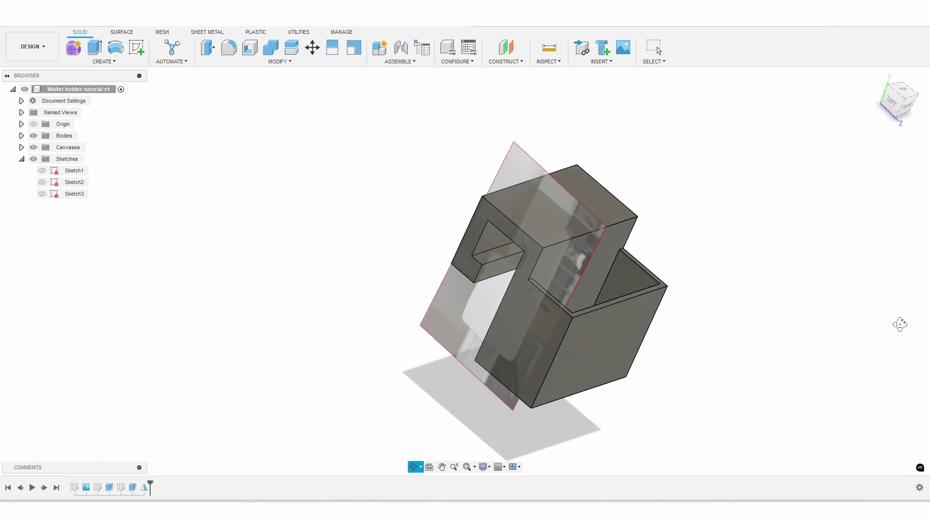
# Apply a 2 mm fillet to the six inner tray edges of the holder
pyautogui.press('Escape')
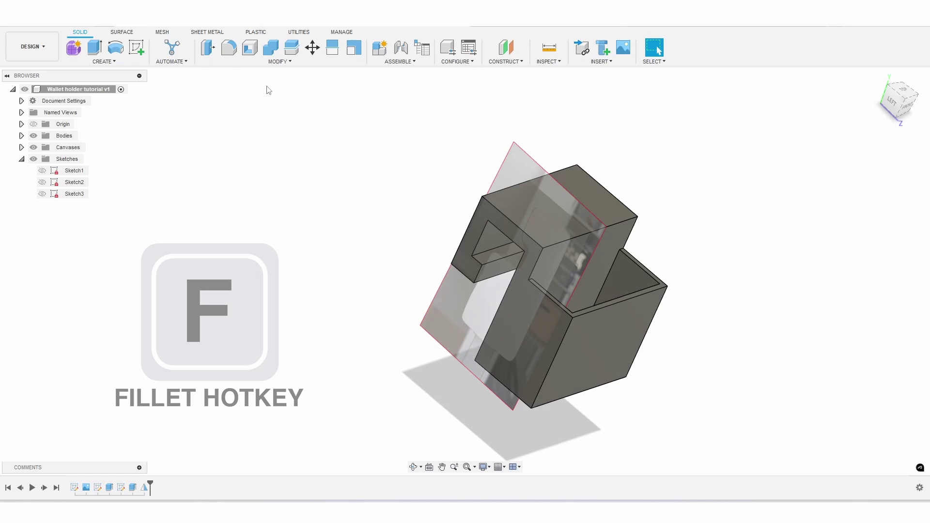
pyautogui.click(229, 50)
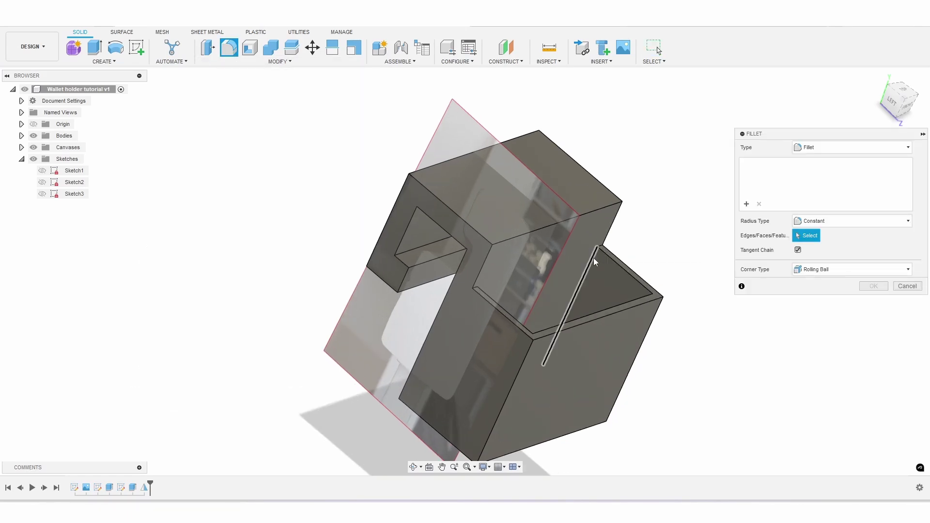
pyautogui.click(594, 258)
pyautogui.keyDown('shift'); pyautogui.moveTo(593, 257); pyautogui.dragTo(469, 401, button='middle'); pyautogui.keyUp('shift')
pyautogui.click(597, 321)
pyautogui.click(618, 325)
pyautogui.click(475, 380)
pyautogui.click(473, 419)
pyautogui.click(469, 401)
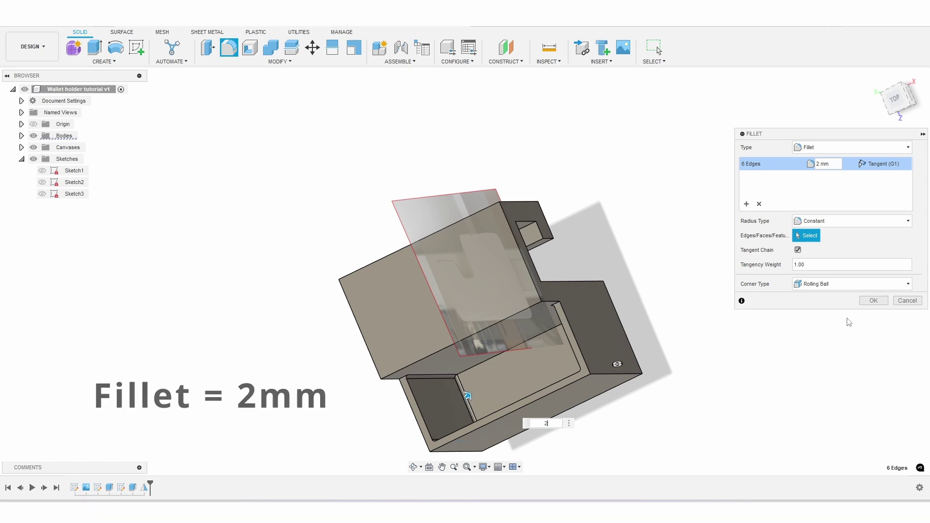
pyautogui.click(873, 301)
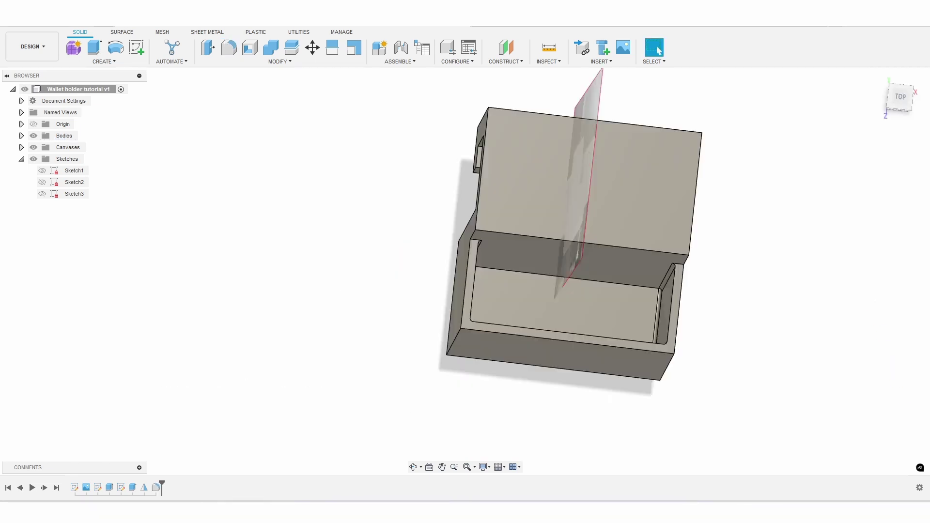
# Round the pocket's inner edge chain and lower inner edge with a 5 mm fillet
pyautogui.click(230, 52)
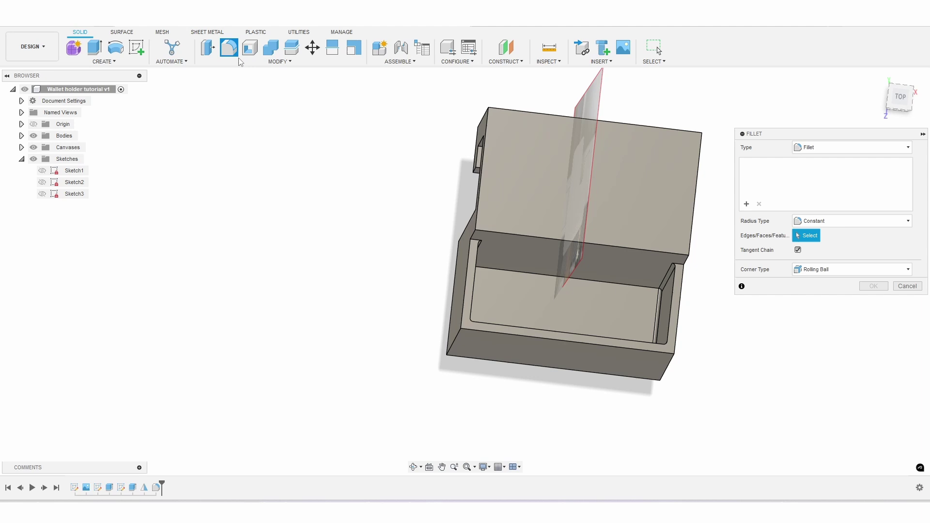
pyautogui.click(507, 272)
pyautogui.keyDown('shift'); pyautogui.moveTo(531, 293); pyautogui.dragTo(521, 323, button='middle'); pyautogui.keyUp('shift')
pyautogui.click(520, 324)
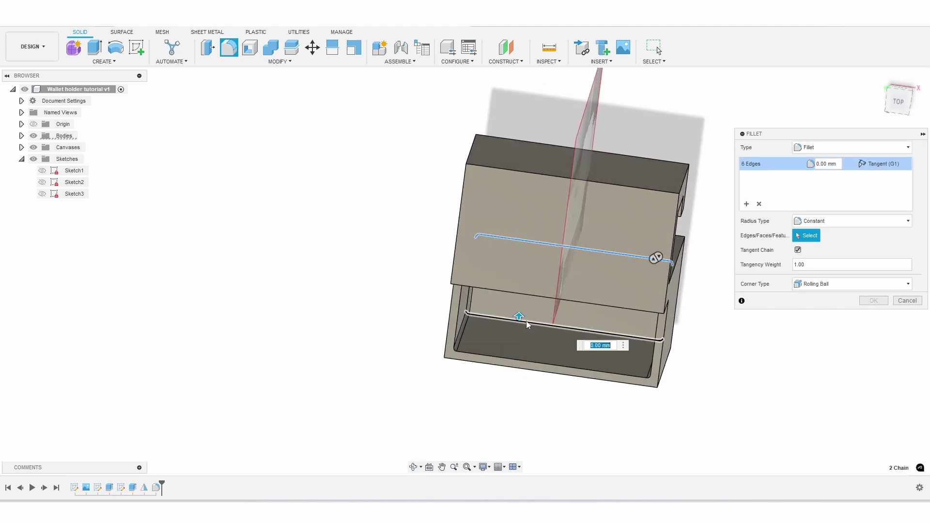
pyautogui.write('5')
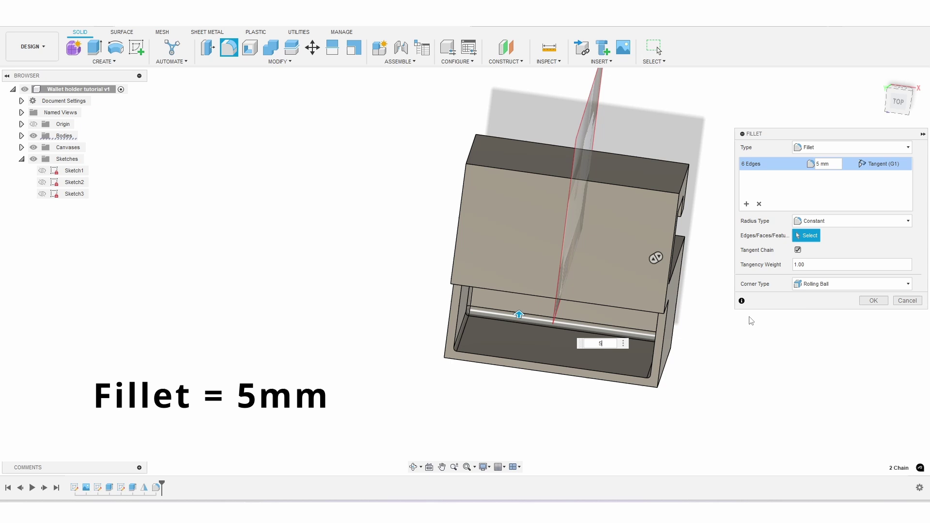
pyautogui.keyDown('shift'); pyautogui.moveTo(701, 379); pyautogui.dragTo(716, 353, button='middle'); pyautogui.keyUp('shift')
pyautogui.click(873, 301)
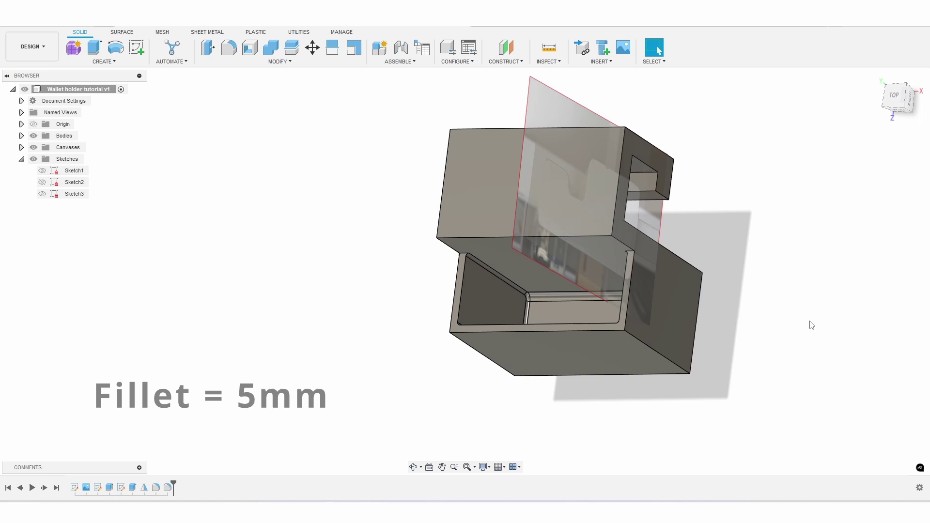
# Round the five edges inside the hook slot with a 5 mm fillet
pyautogui.keyDown('shift'); pyautogui.moveTo(815, 229); pyautogui.dragTo(704, 208, button='middle'); pyautogui.keyUp('shift')
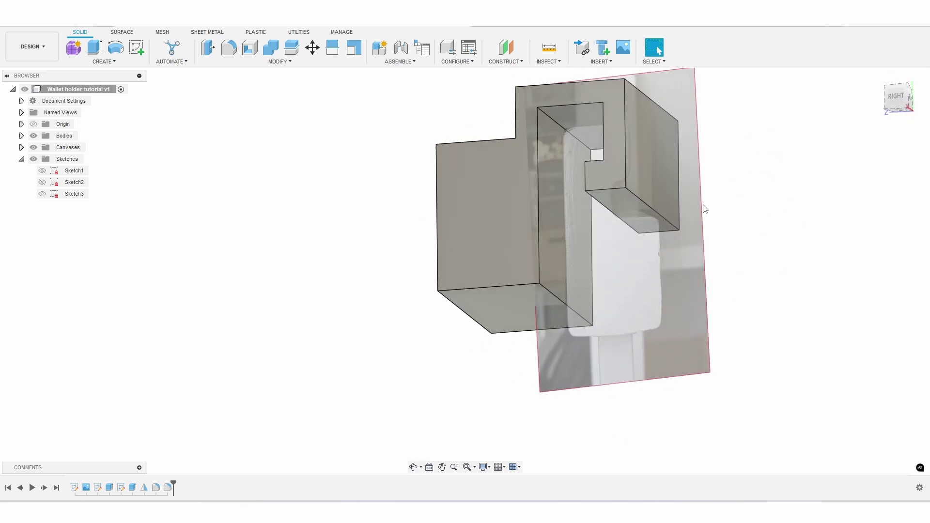
pyautogui.click(258, 51)
pyautogui.click(542, 116)
pyautogui.keyDown('shift'); pyautogui.moveTo(543, 115); pyautogui.dragTo(621, 172, button='middle'); pyautogui.keyUp('shift')
pyautogui.click(612, 135)
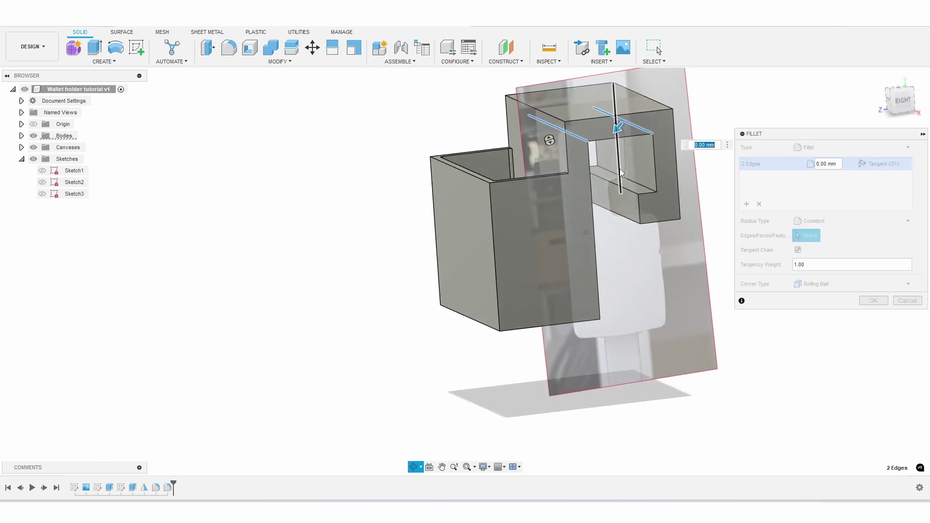
pyautogui.click(633, 183)
pyautogui.click(629, 190)
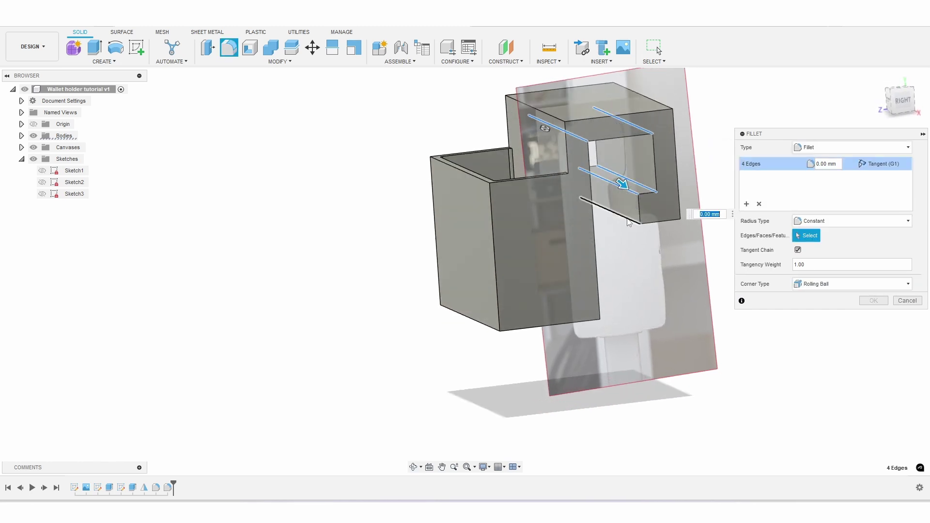
pyautogui.click(629, 223)
pyautogui.write('5')
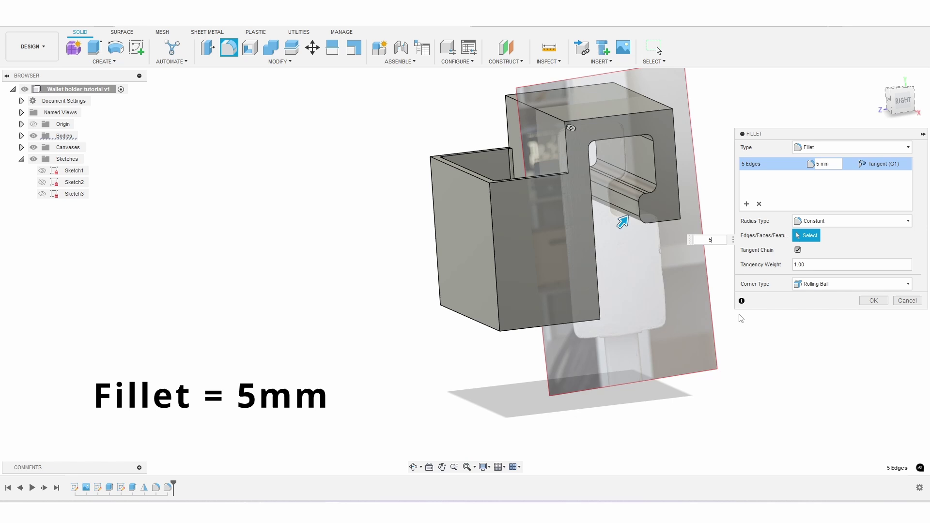
pyautogui.keyDown('shift'); pyautogui.moveTo(696, 305); pyautogui.dragTo(674, 289, button='middle'); pyautogui.keyUp('shift')
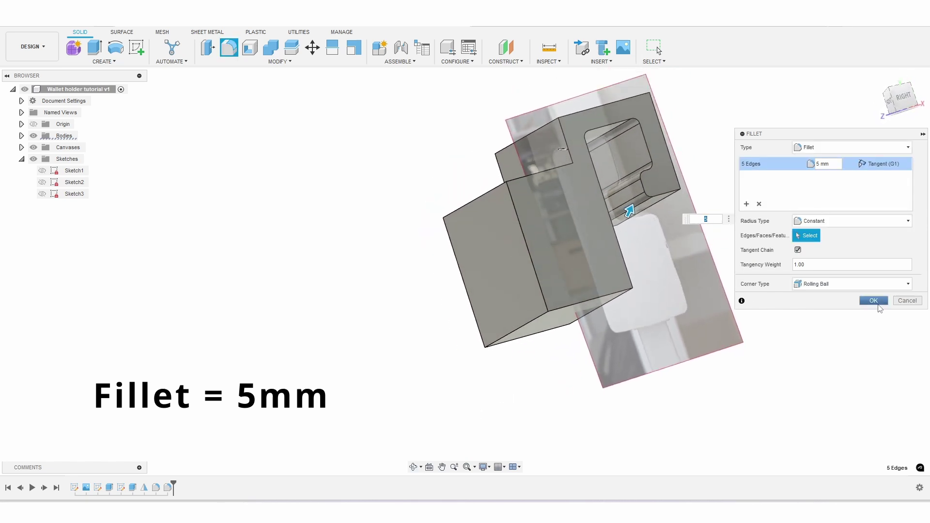
pyautogui.click(873, 301)
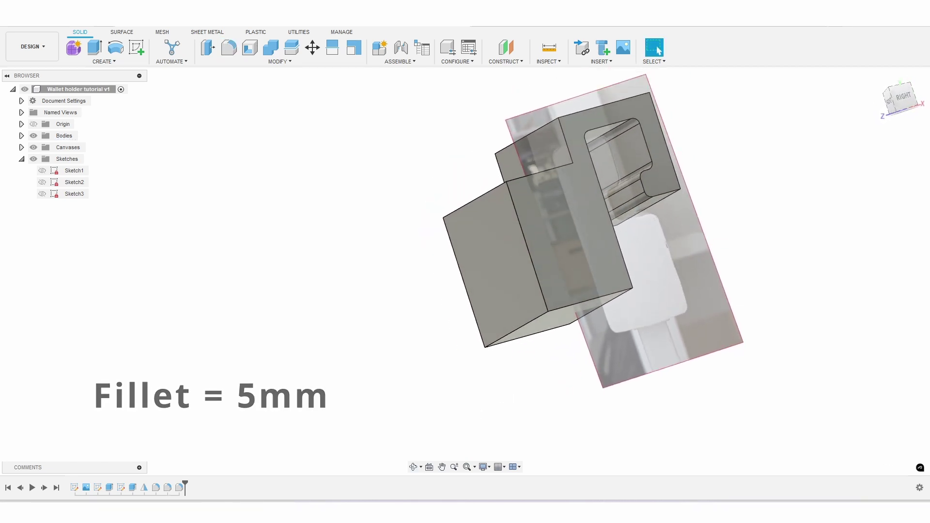
pyautogui.click(546, 125)
pyautogui.keyDown('shift'); pyautogui.moveTo(545, 125); pyautogui.dragTo(655, 106, button='middle'); pyautogui.keyUp('shift')
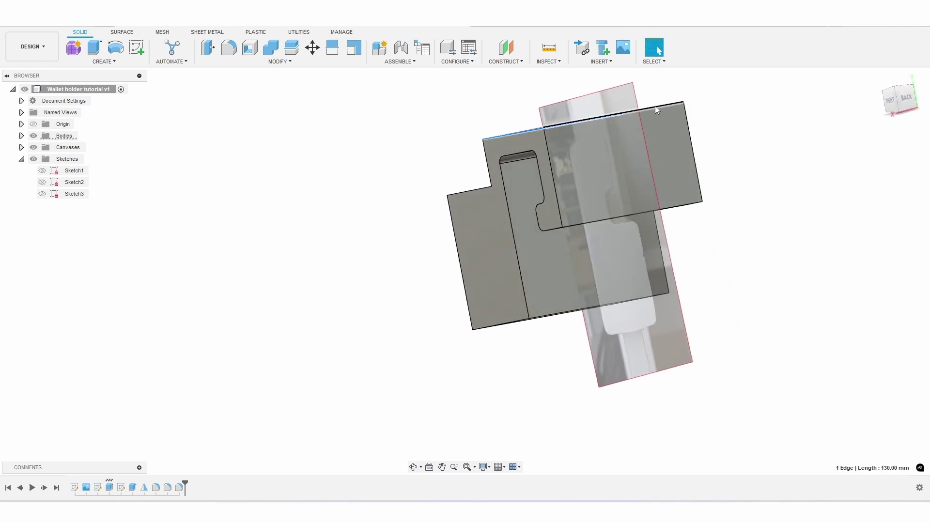
# Fillet the 130 mm top edge plus four outer bend edges with a 15 mm radius
pyautogui.press('f')
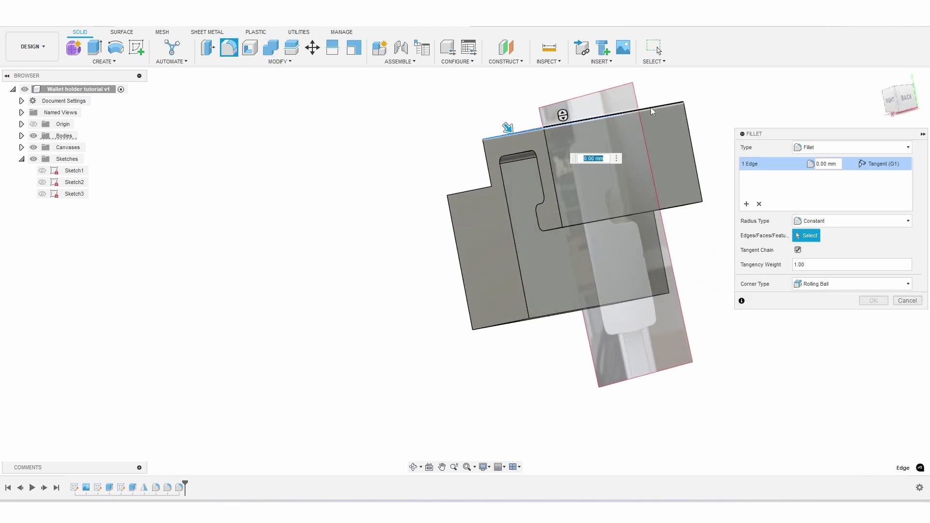
pyautogui.click(650, 108)
pyautogui.click(686, 211)
pyautogui.keyDown('shift'); pyautogui.moveTo(686, 211); pyautogui.dragTo(623, 309, button='middle'); pyautogui.keyUp('shift')
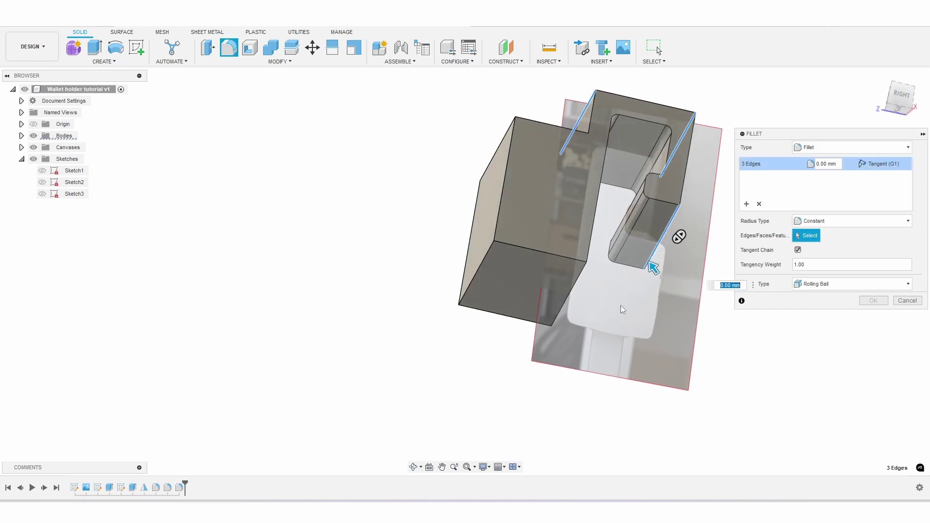
pyautogui.click(581, 277)
pyautogui.click(488, 249)
pyautogui.scroll(-1, 388, 266)
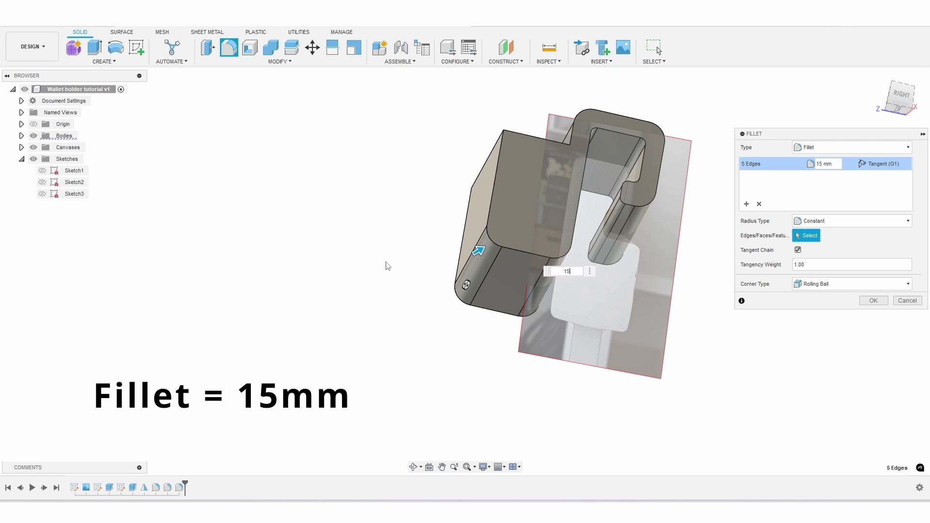
pyautogui.keyDown('shift'); pyautogui.moveTo(609, 256); pyautogui.dragTo(625, 228, button='middle'); pyautogui.keyUp('shift')
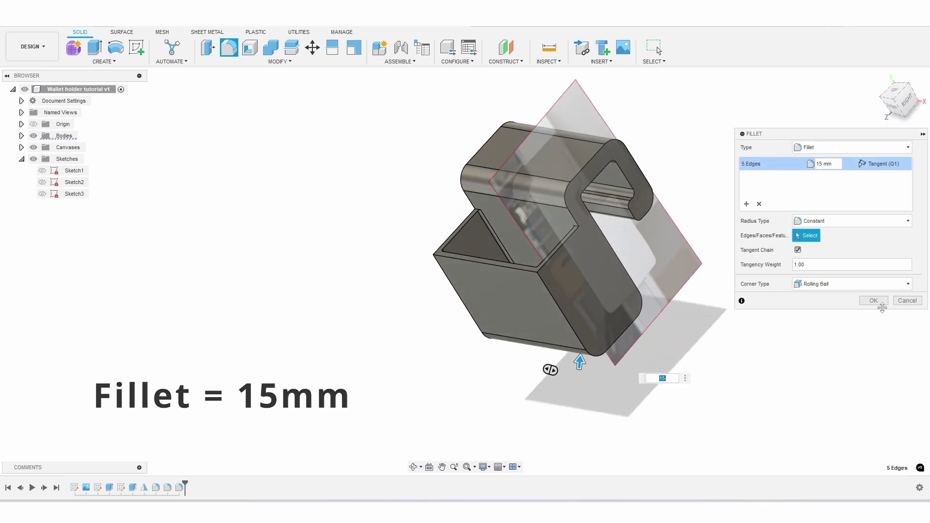
pyautogui.click(874, 300)
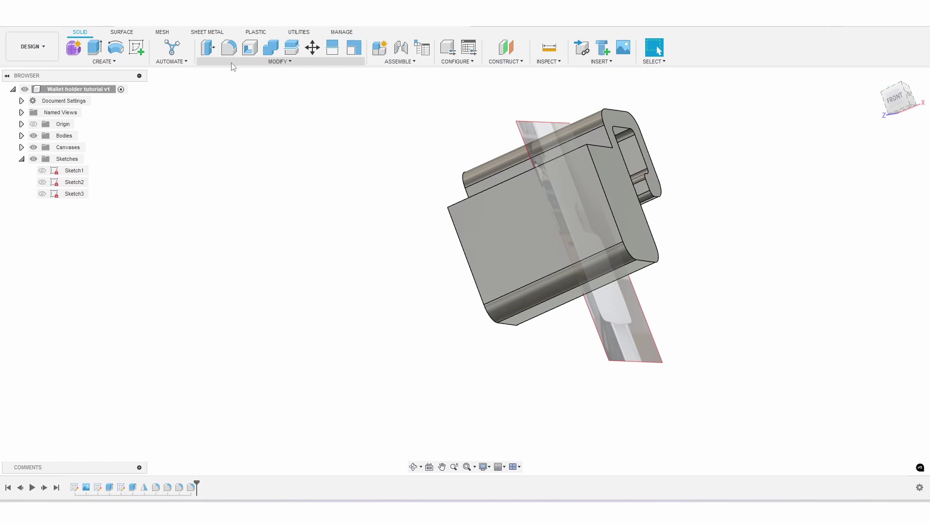
# Fillet both side-outline edge chains (42 edges) with a 2 mm radius
pyautogui.click(229, 48)
pyautogui.keyDown('shift'); pyautogui.moveTo(627, 131); pyautogui.dragTo(594, 127, button='middle'); pyautogui.keyUp('shift')
pyautogui.scroll(5, 657, 146)
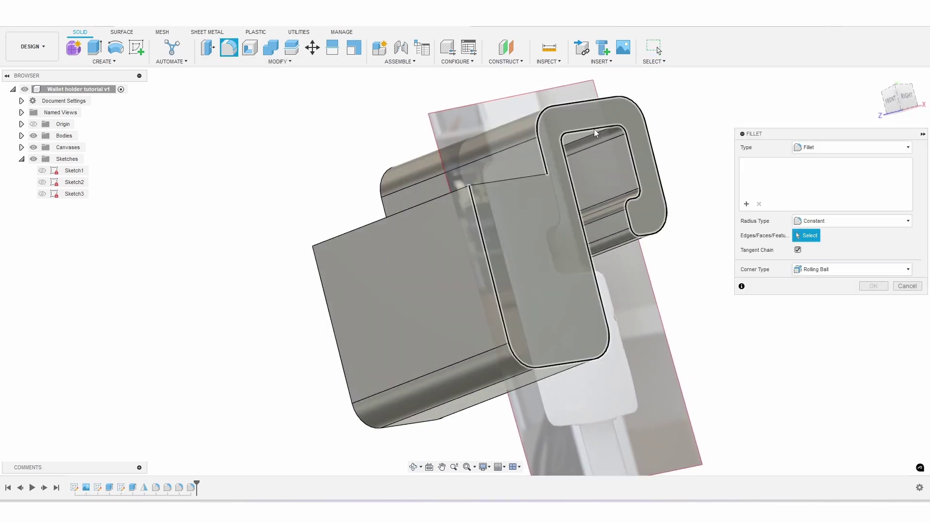
pyautogui.click(594, 129)
pyautogui.scroll(-3, 503, 210)
pyautogui.keyDown('shift'); pyautogui.moveTo(504, 210); pyautogui.dragTo(639, 199, button='middle'); pyautogui.keyUp('shift')
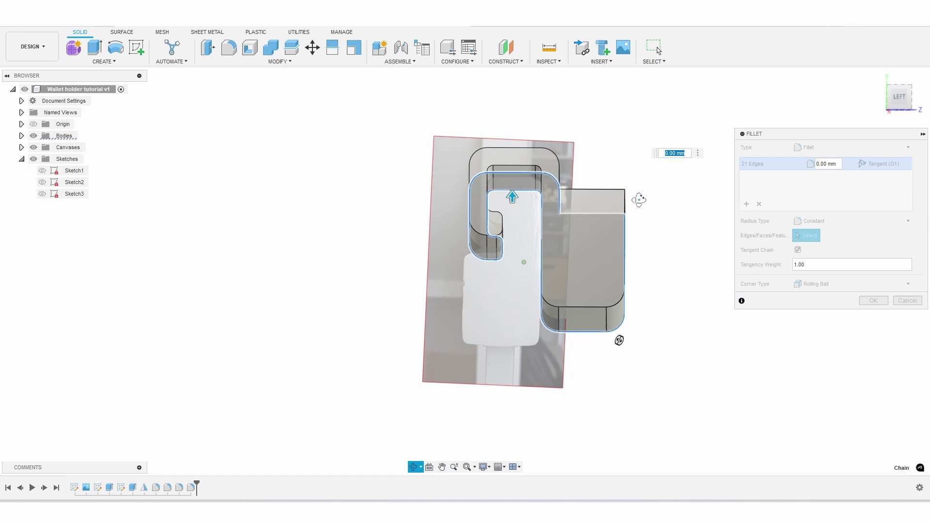
pyautogui.click(593, 239)
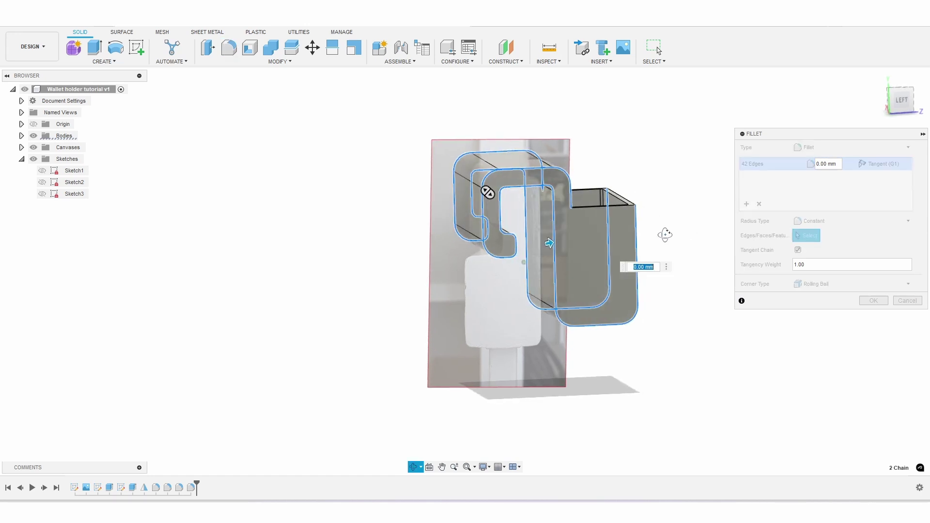
pyautogui.keyDown('shift'); pyautogui.moveTo(663, 240); pyautogui.dragTo(684, 320, button='middle'); pyautogui.keyUp('shift')
pyautogui.write('2')
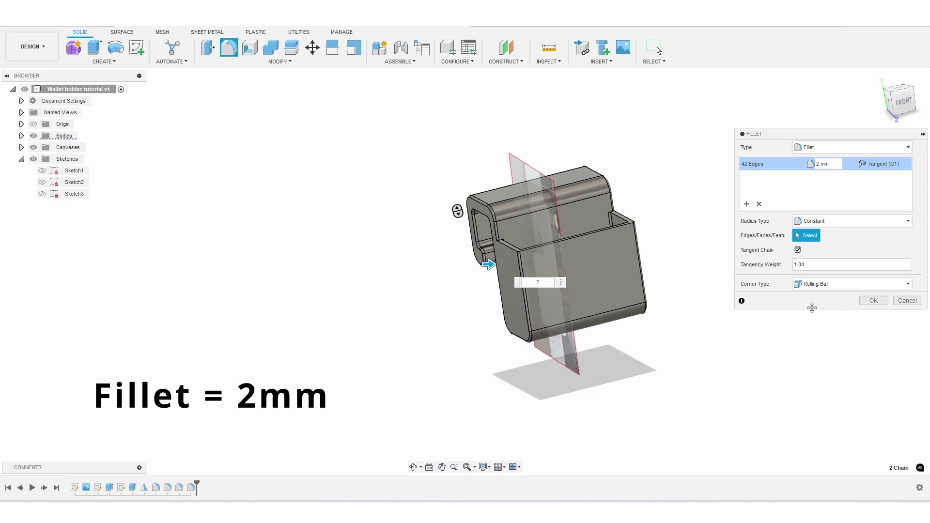
pyautogui.click(872, 300)
# Collapse the Sketches folder in the browser
pyautogui.scroll(3, 680, 227)
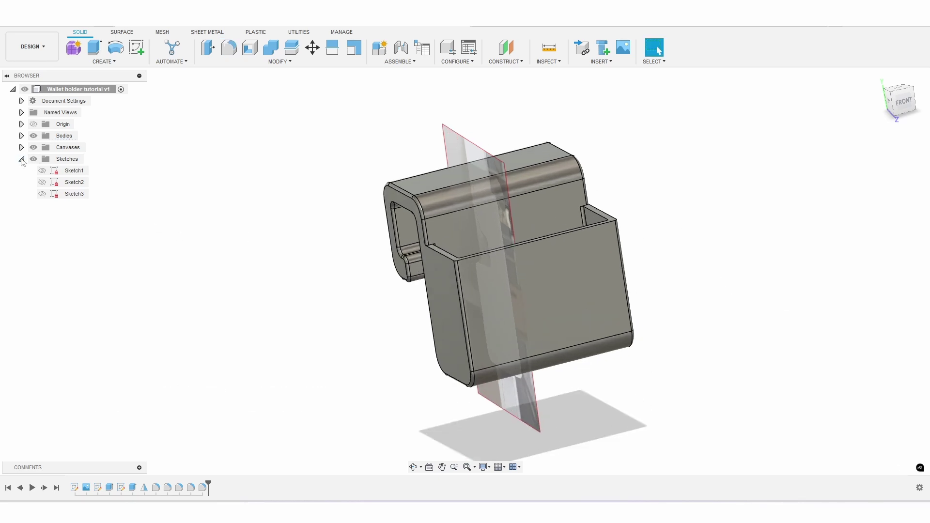
pyautogui.click(22, 159)
pyautogui.moveTo(704, 225)
pyautogui.keyDown('shift'); pyautogui.mouseDown(button='middle')
pyautogui.moveTo(710, 255)
pyautogui.moveTo(693, 274)
pyautogui.moveTo(720, 286)
pyautogui.moveTo(722, 224)
pyautogui.moveTo(603, 142)
pyautogui.moveTo(615, 116)
pyautogui.moveTo(652, 172)
pyautogui.moveTo(690, 193)
pyautogui.mouseUp(button='middle'); pyautogui.keyUp('shift')
# Apply Plastic - Glossy (White) from the library's Plastic category to the holder body
pyautogui.press('a')
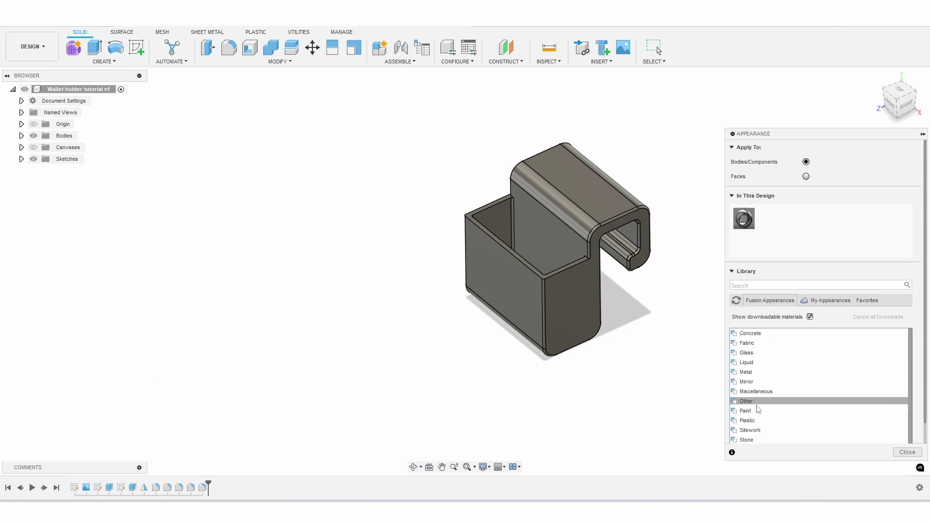
pyautogui.click(758, 422)
pyautogui.moveTo(911, 345); pyautogui.dragTo(908, 395)
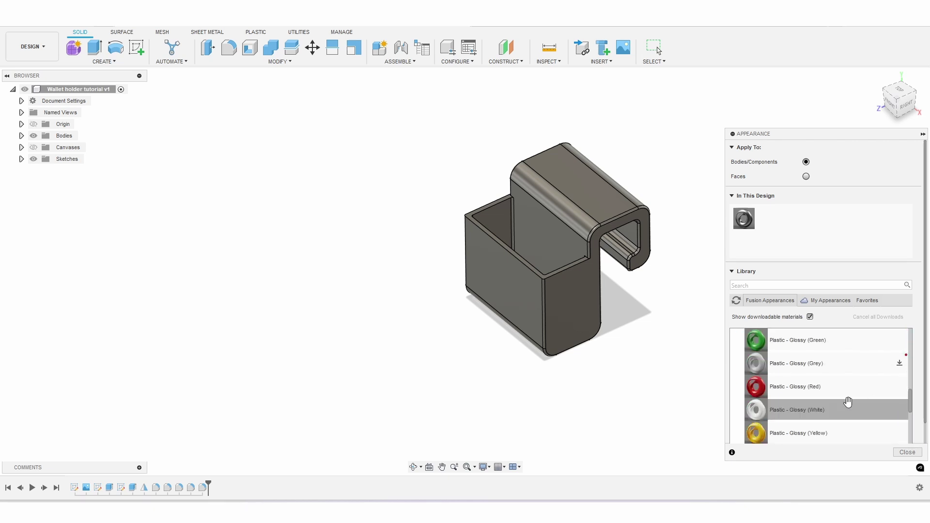
pyautogui.moveTo(803, 416); pyautogui.dragTo(581, 278)
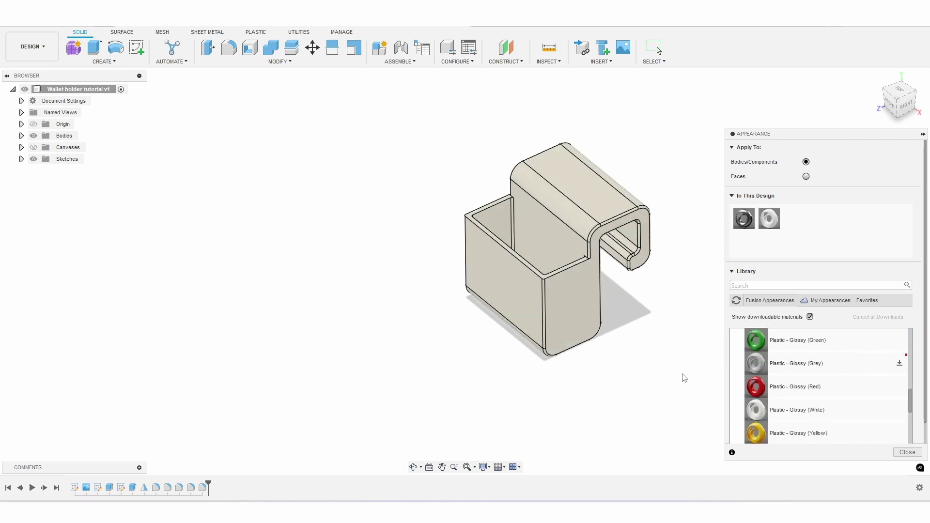
pyautogui.click(907, 452)
pyautogui.keyDown('shift'); pyautogui.moveTo(745, 255); pyautogui.dragTo(786, 258, button='middle'); pyautogui.keyUp('shift')
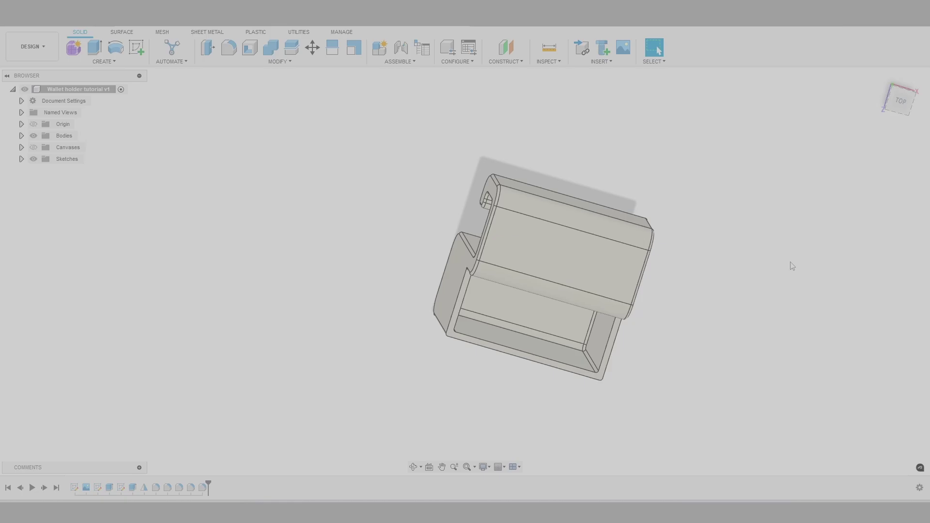